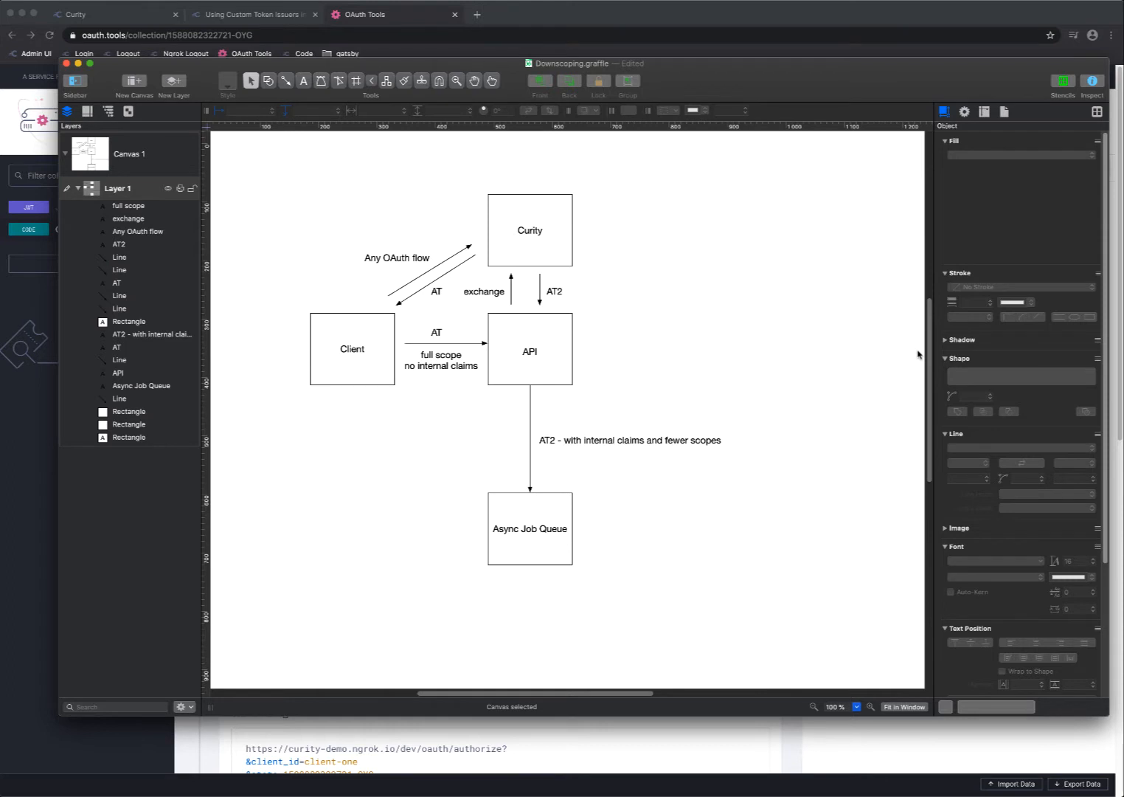
Switch to the Curity admin UI in Chrome and review the scopes defined in the OAuth Dev profile
left_click(353, 360)
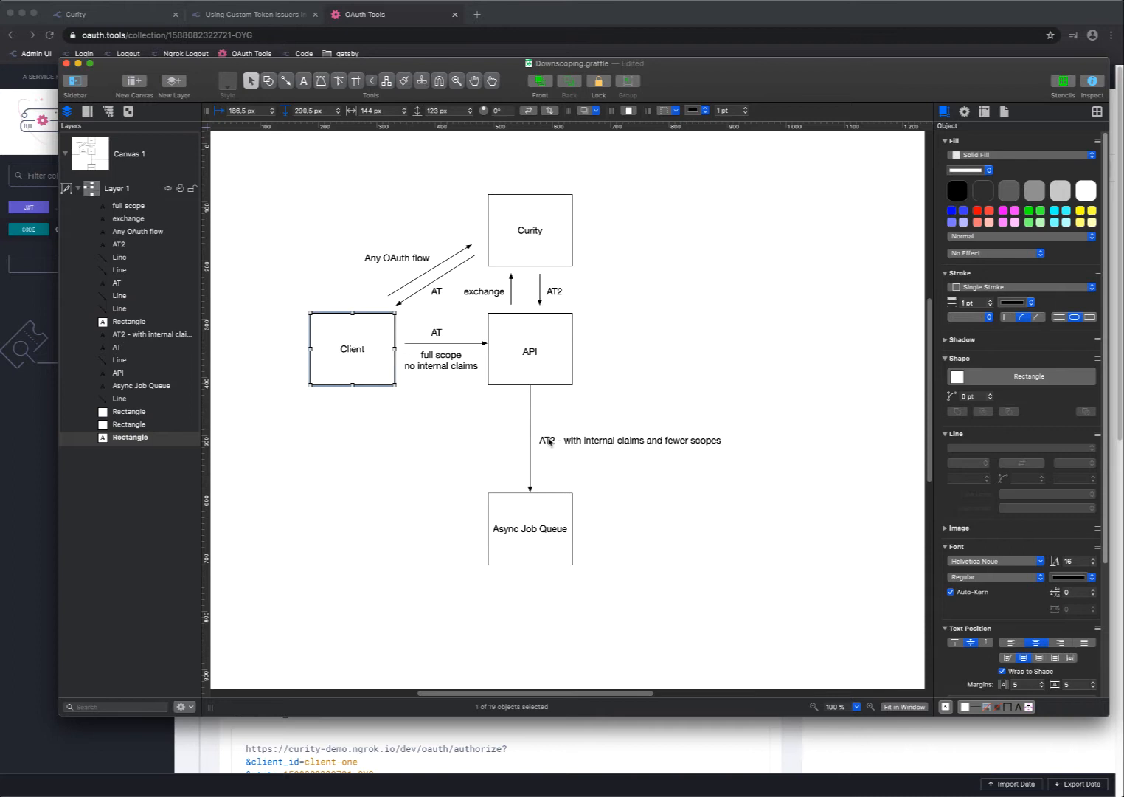
key("super+Tab")
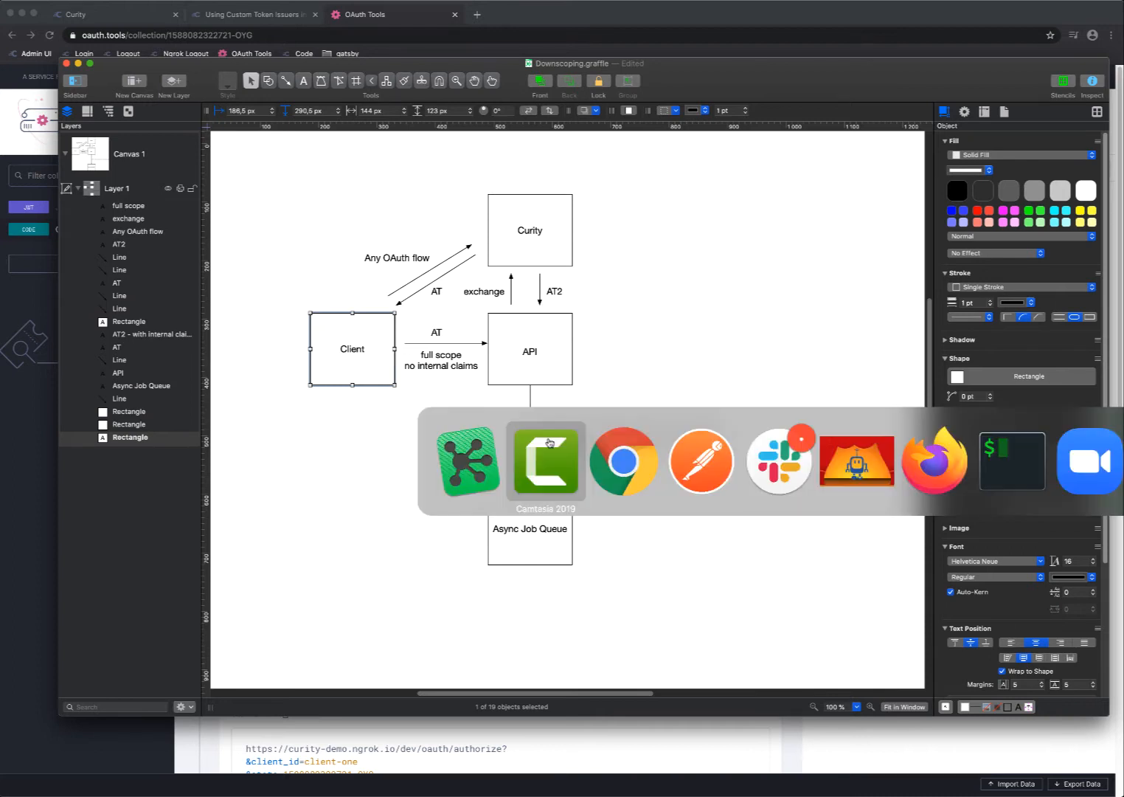
left_click(623, 461)
key("ctrl+Tab")
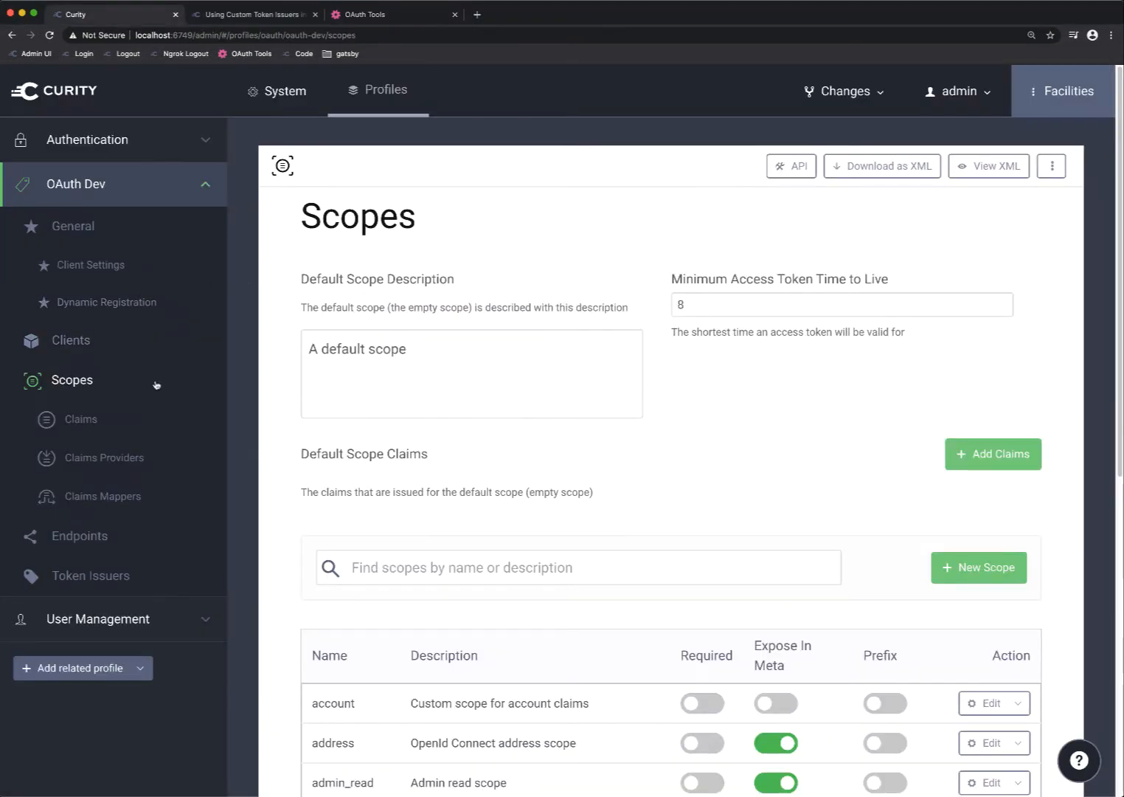
scroll(375, 376, "down", 5)
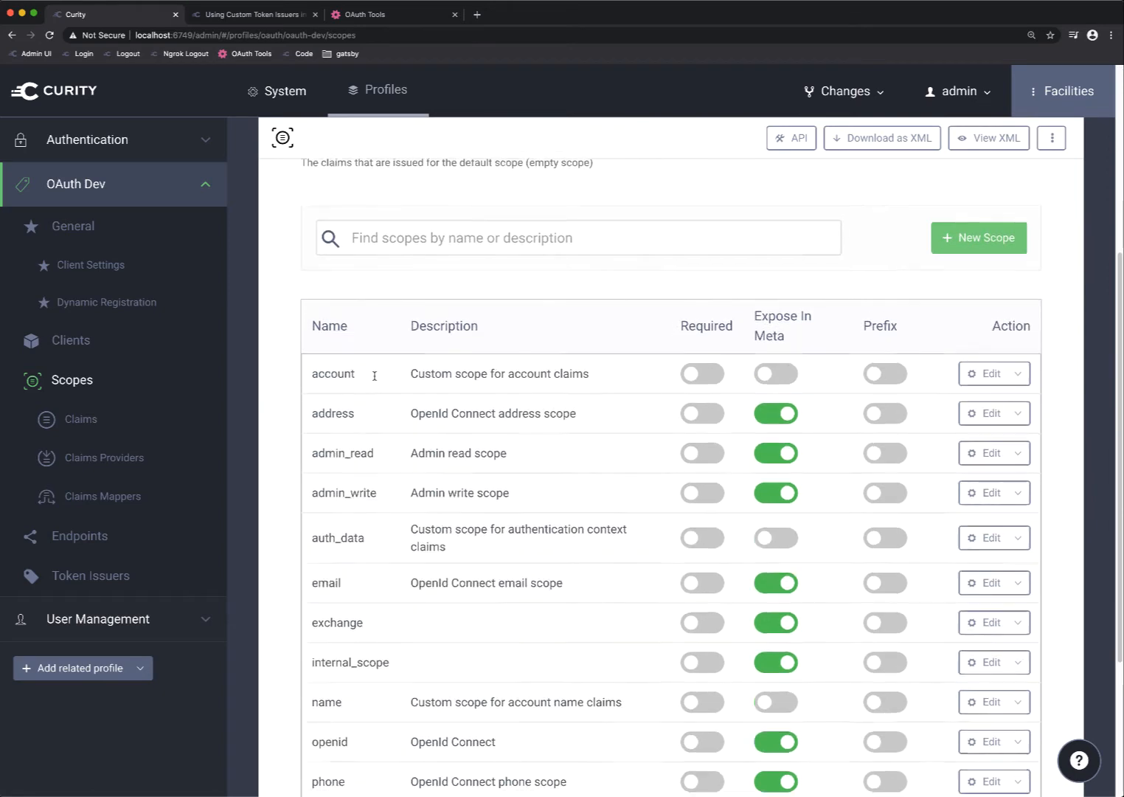
scroll(375, 376, "down", 2)
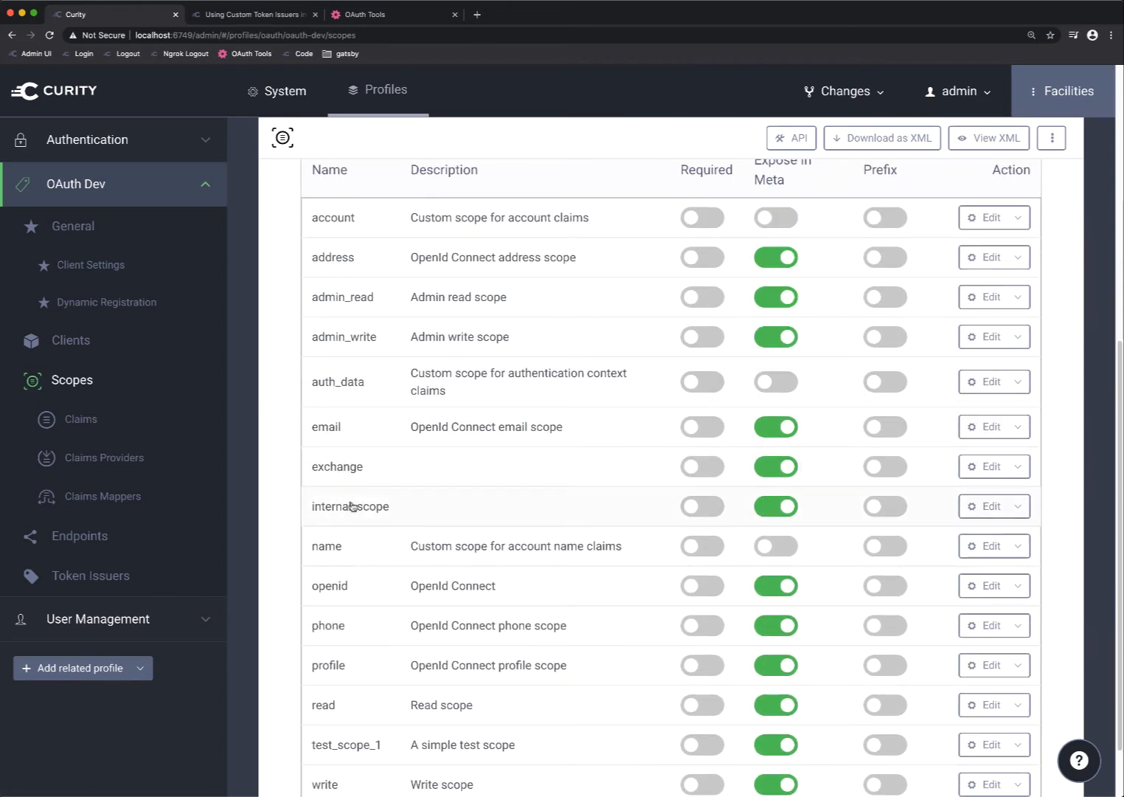
Open internal_claim from the profile's claims and examine its transformation, the scopes using it and its mappings
left_click(83, 419)
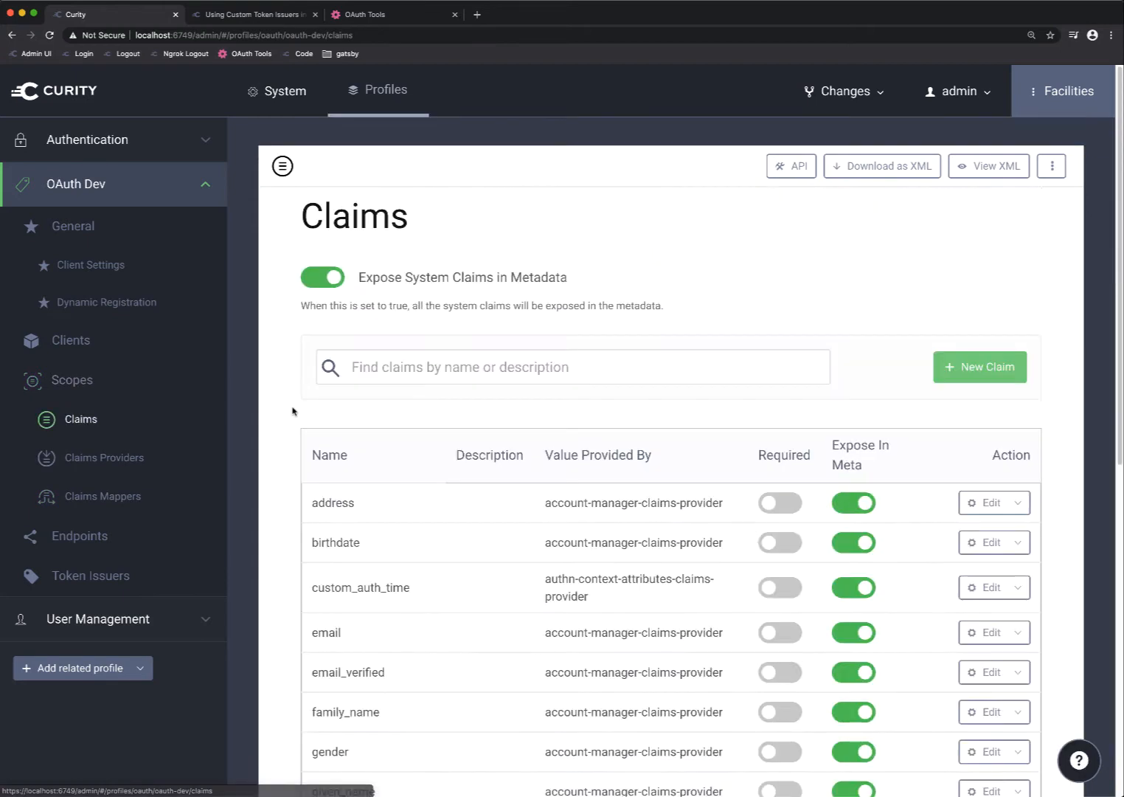
scroll(386, 398, "down", 3)
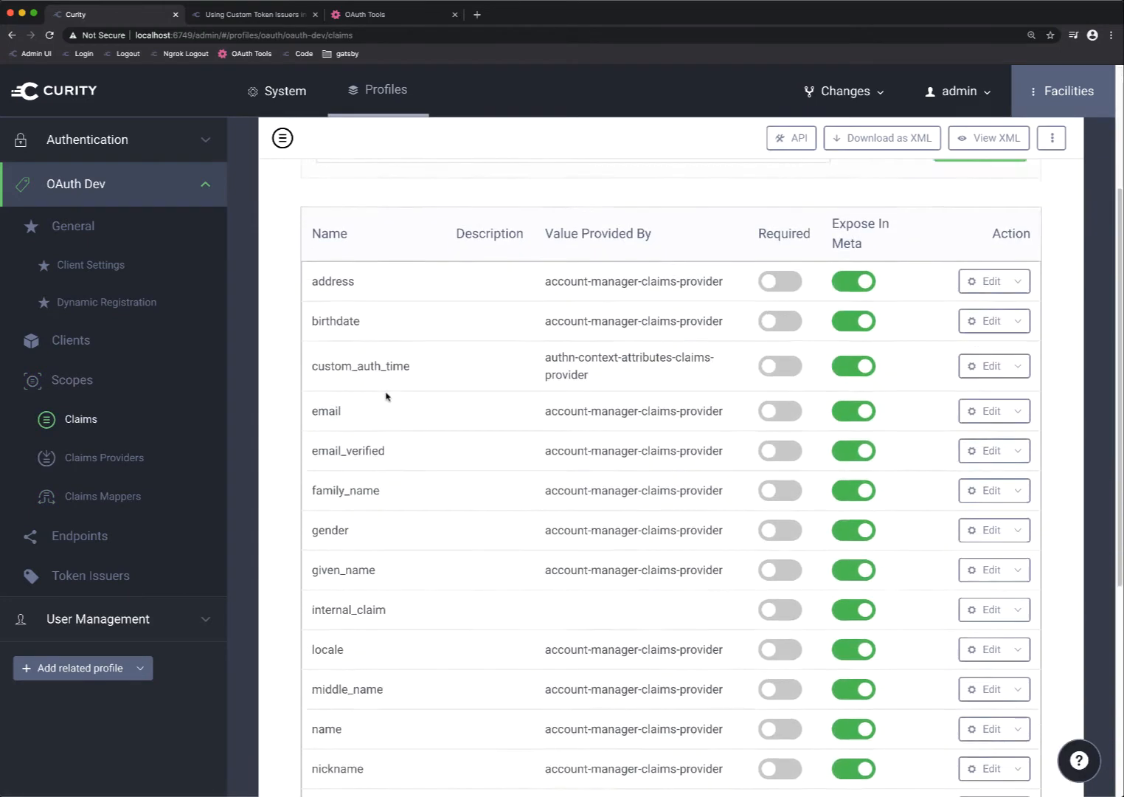
scroll(386, 397, "down", 1)
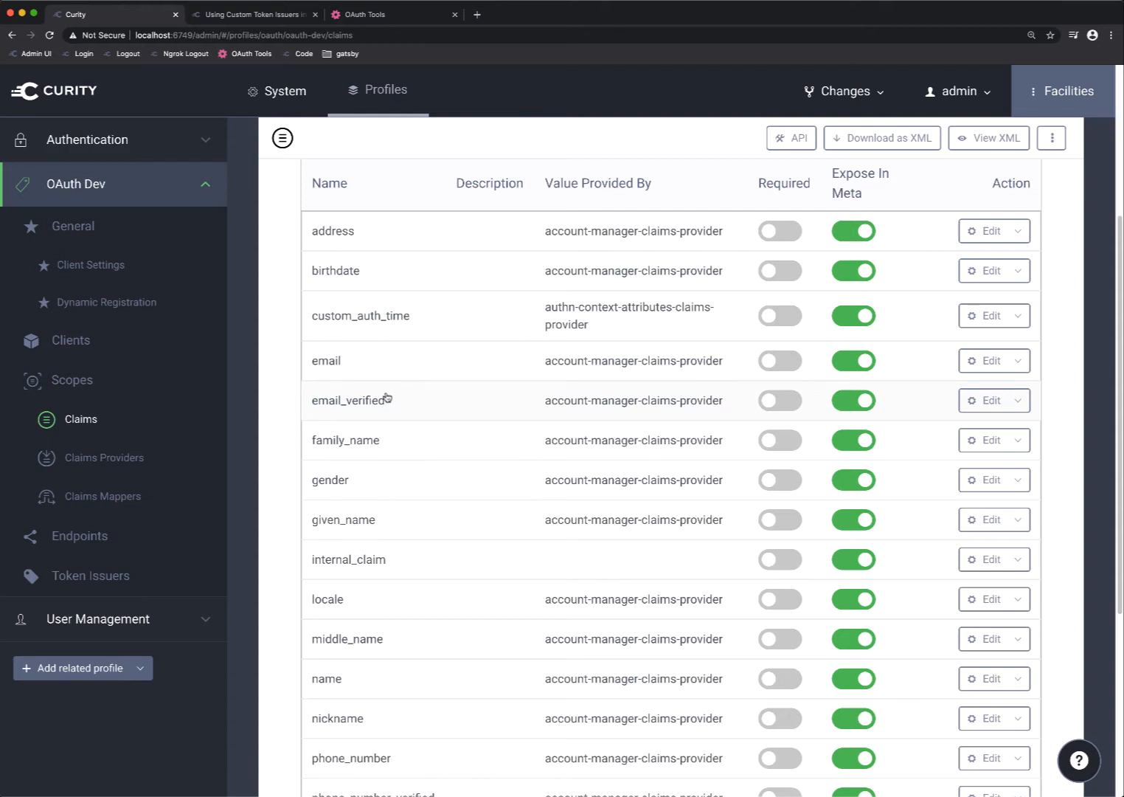
left_click(397, 561)
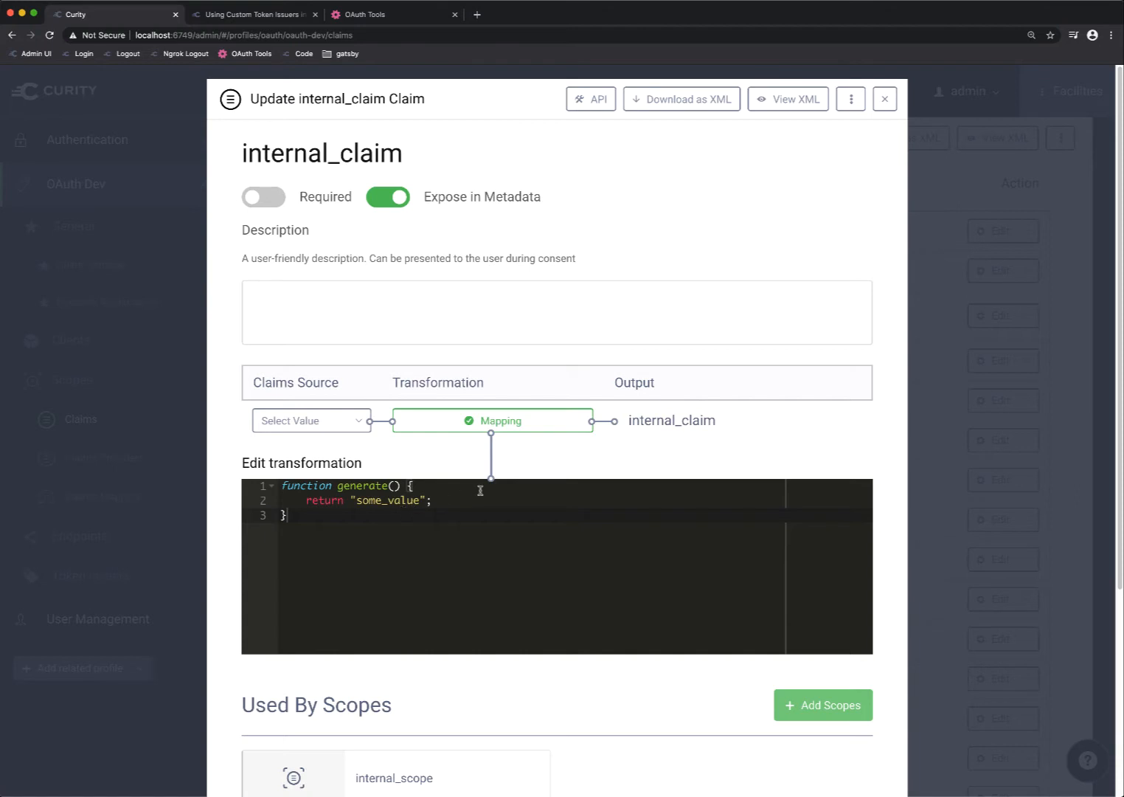
scroll(480, 490, "down", 3)
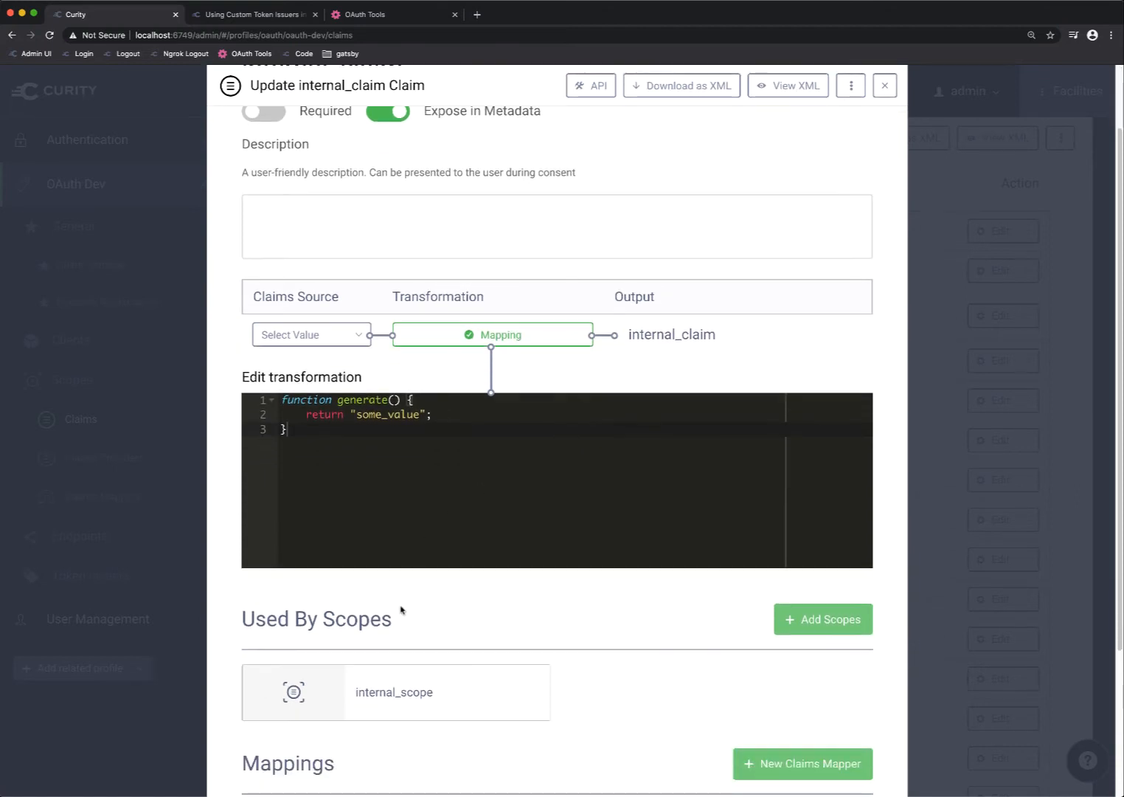
mouse_move(398, 714)
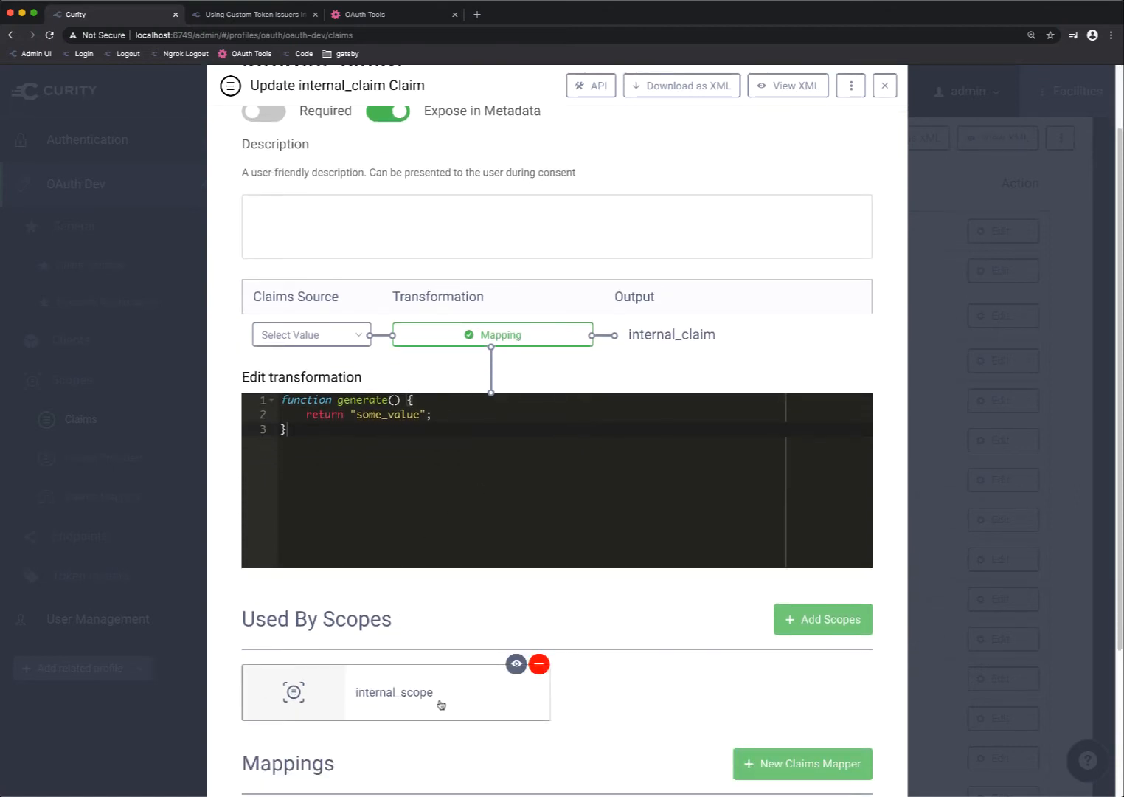
scroll(442, 602, "down", 5)
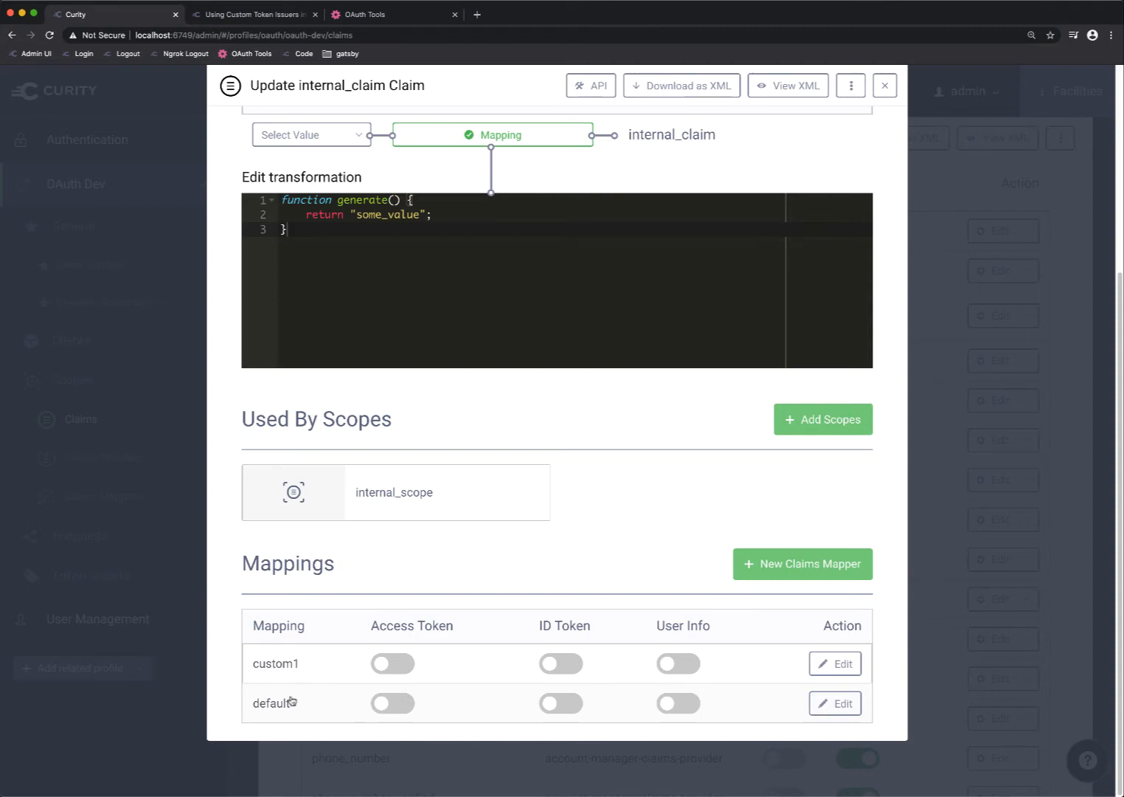
Inspect the default claims mapper's Async_token custom mapping, and close the mapper and the claim
left_click(829, 702)
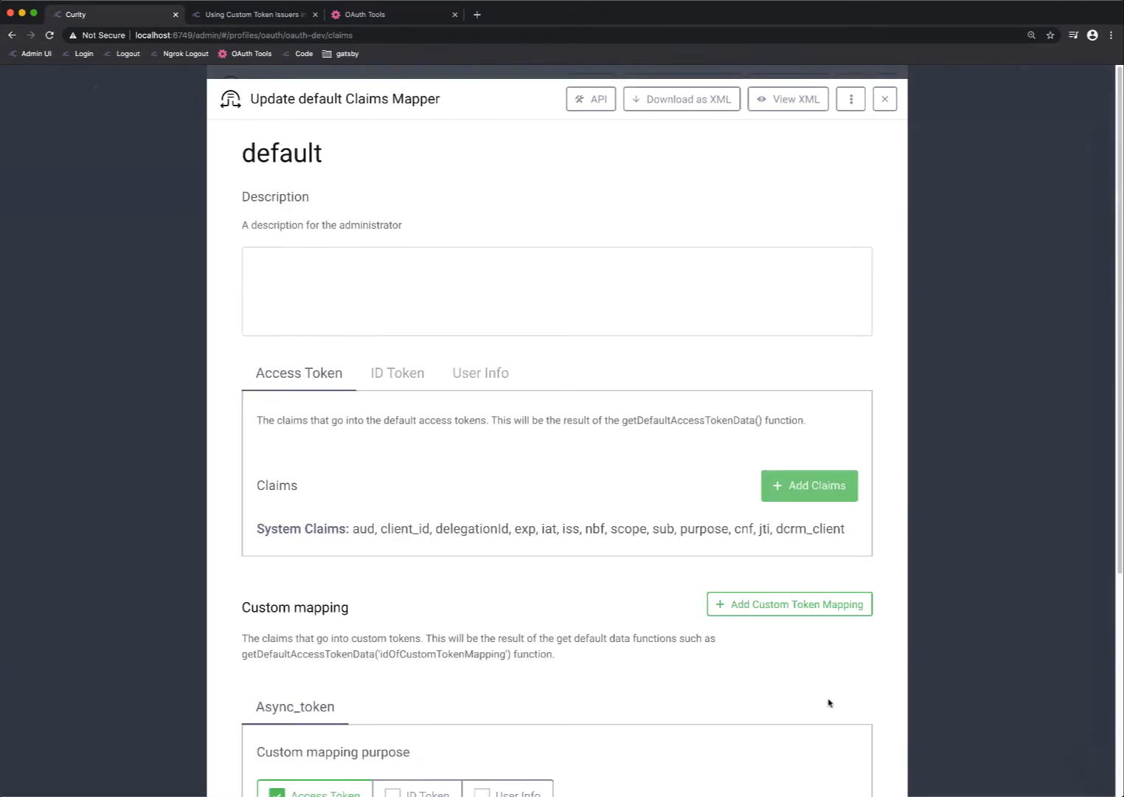
scroll(678, 557, "down", 1)
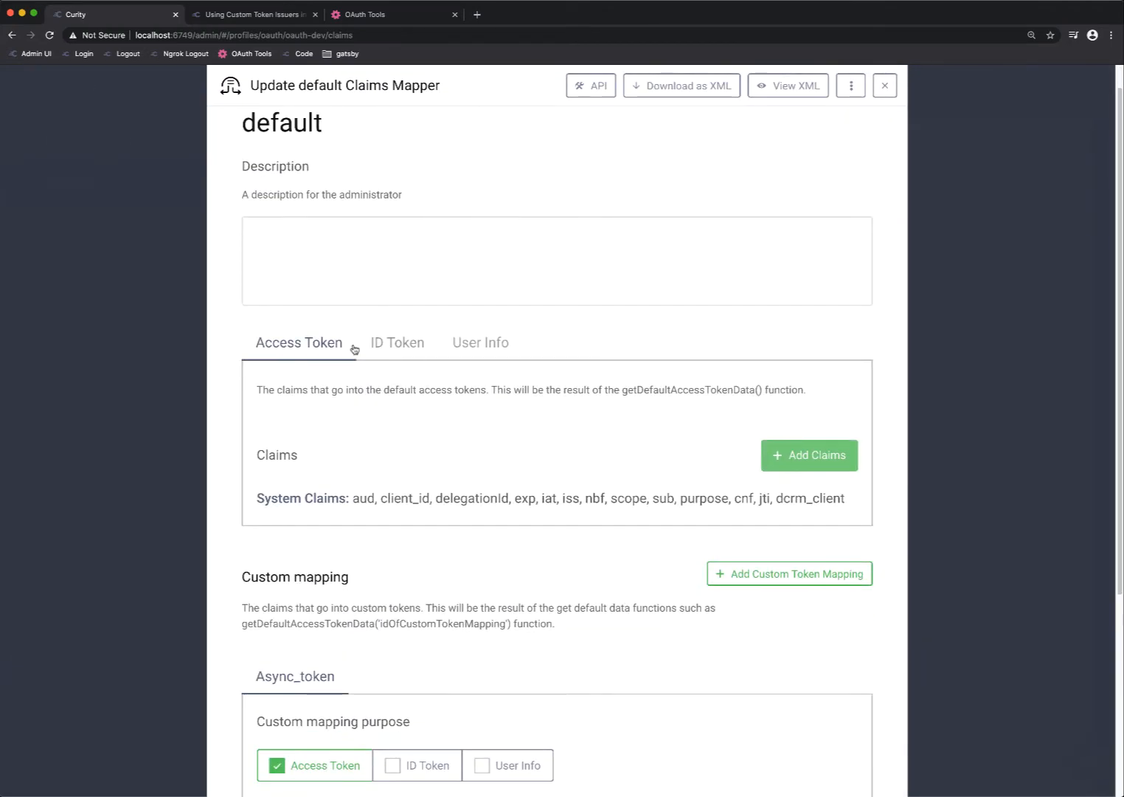
scroll(487, 379, "down", 5)
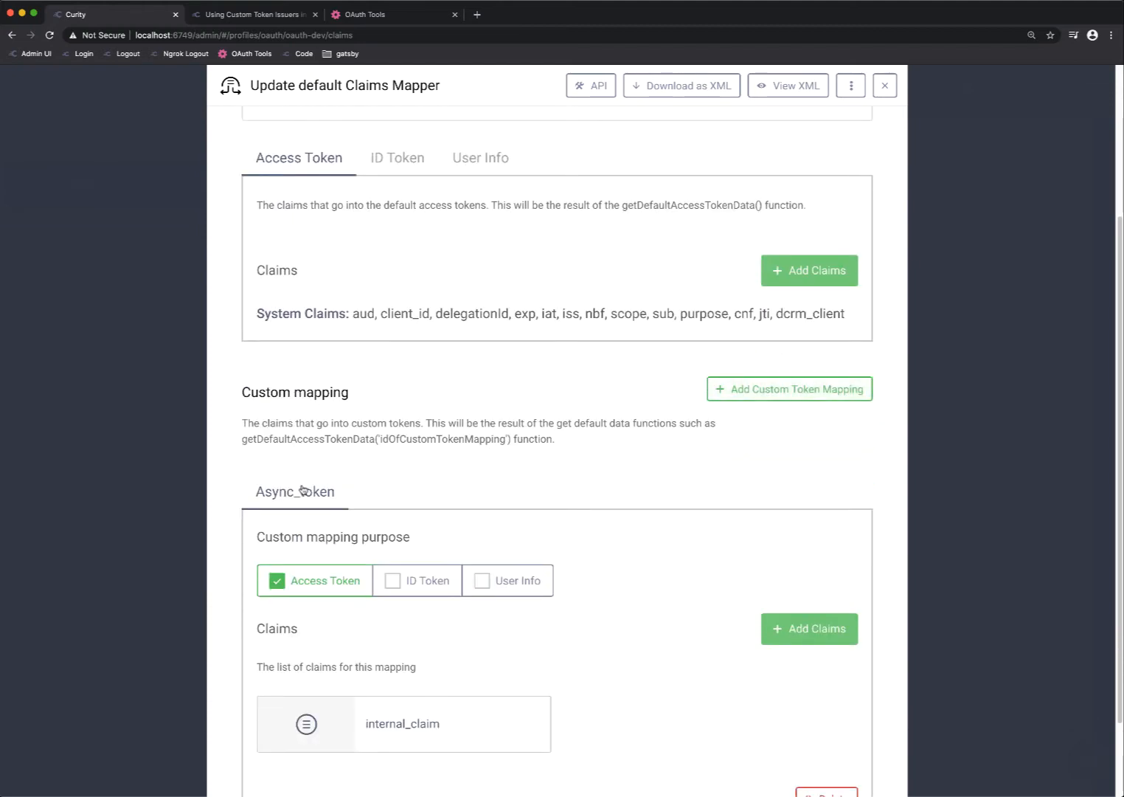
scroll(396, 527, "down", 1)
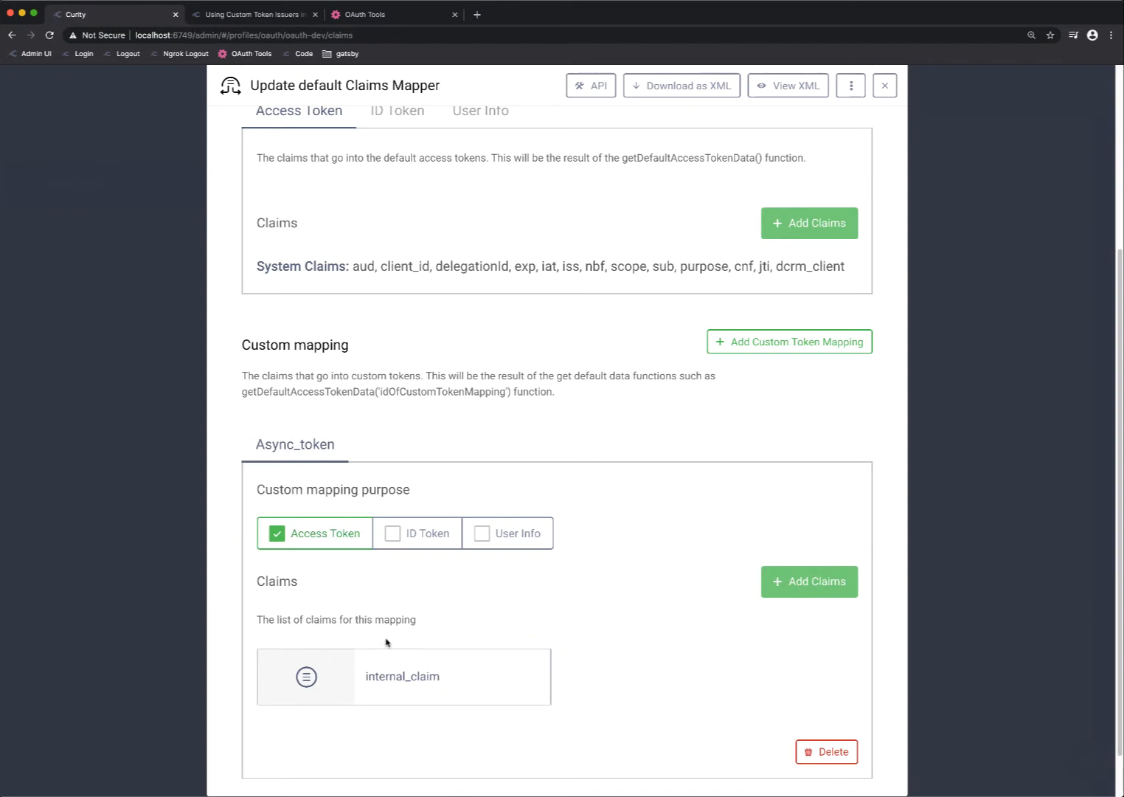
mouse_move(381, 654)
left_click(877, 95)
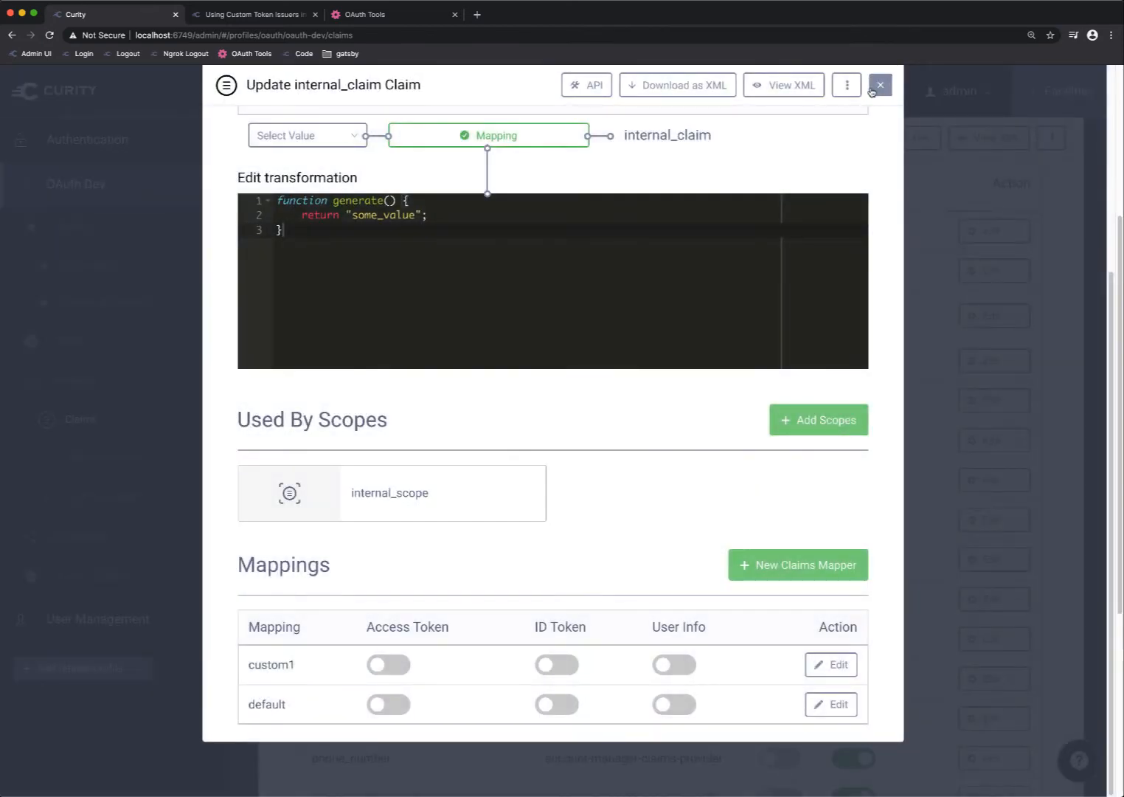
left_click(878, 87)
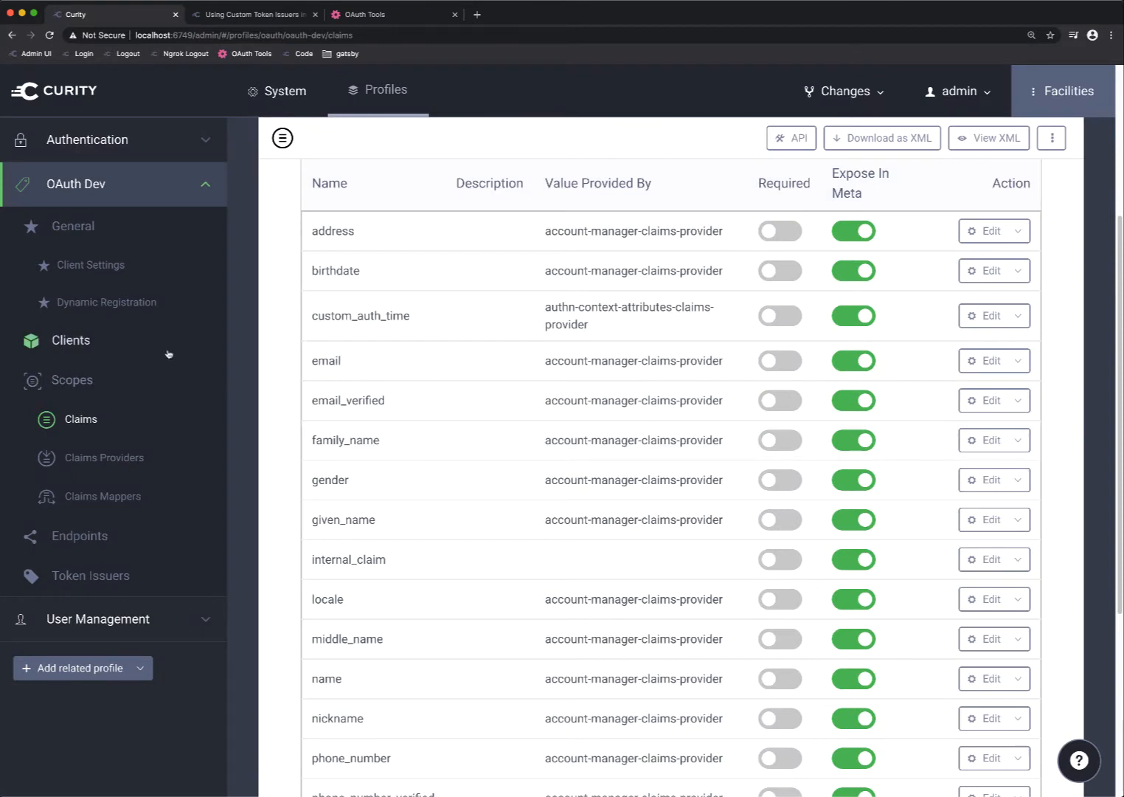
Open the client-one client and check its enabled capabilities, including Token Exchange
left_click(119, 353)
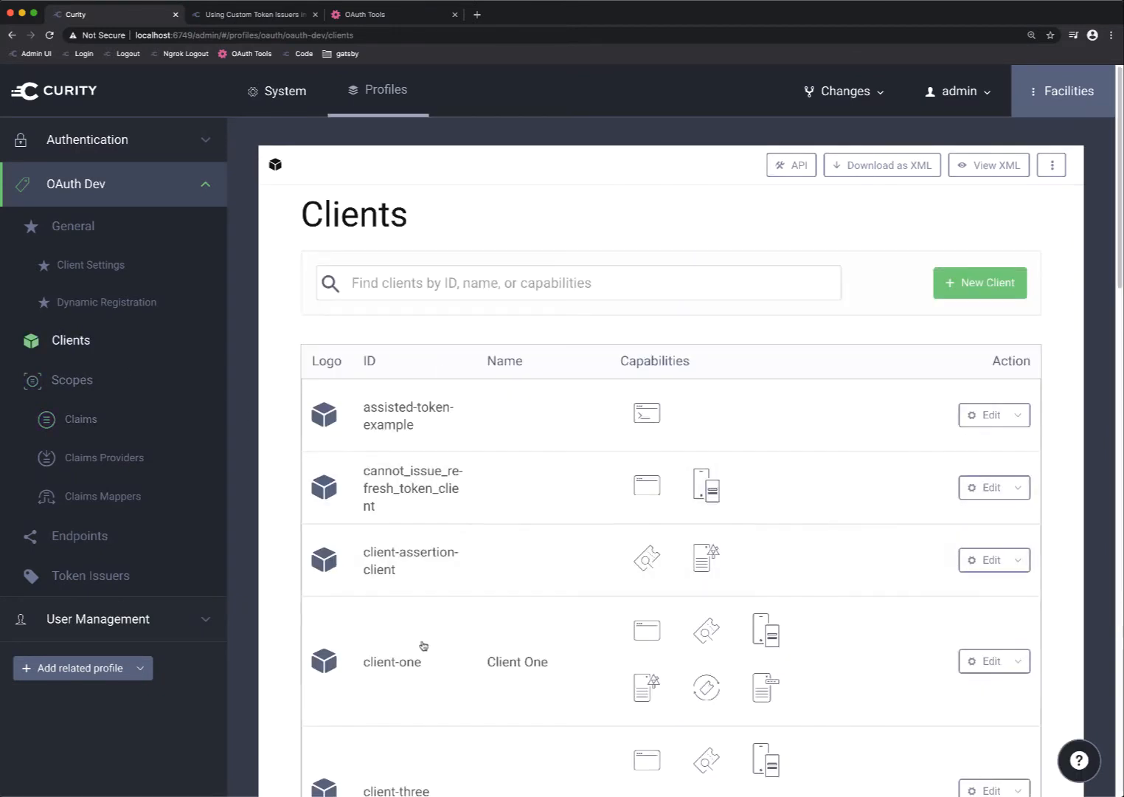
left_click(421, 644)
scroll(649, 463, "down", 7)
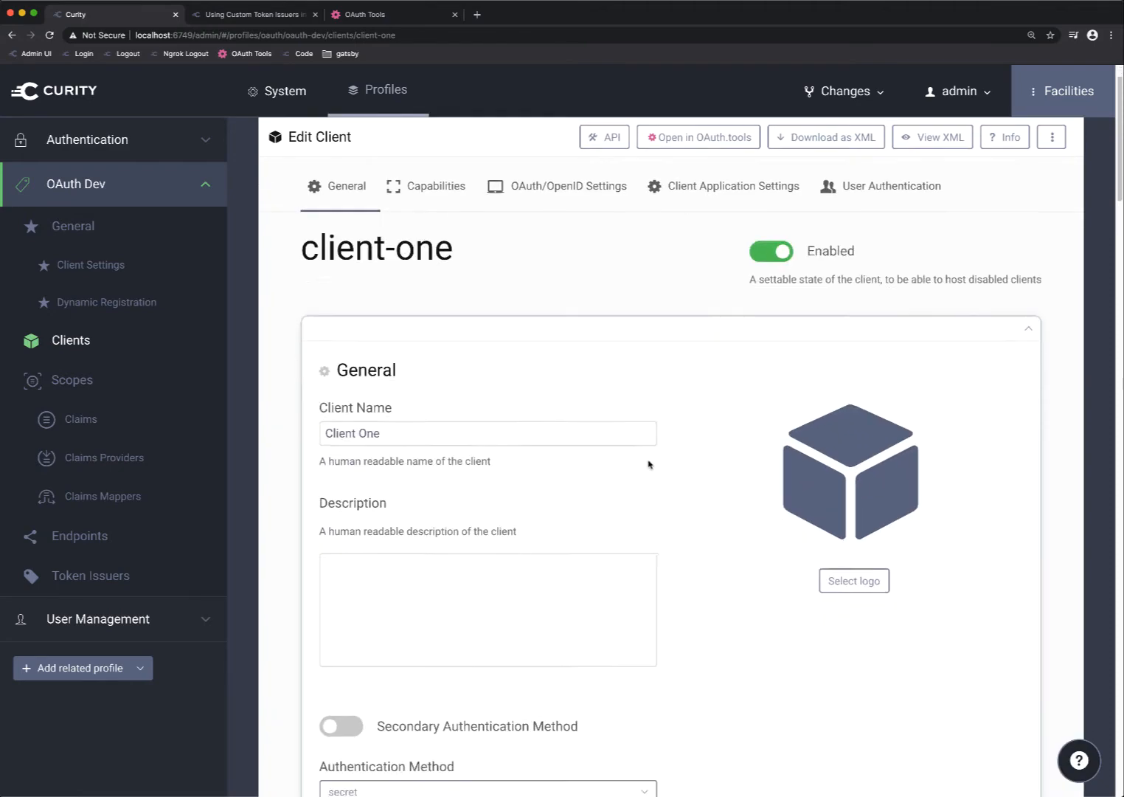
scroll(649, 463, "down", 3)
scroll(647, 459, "down", 5)
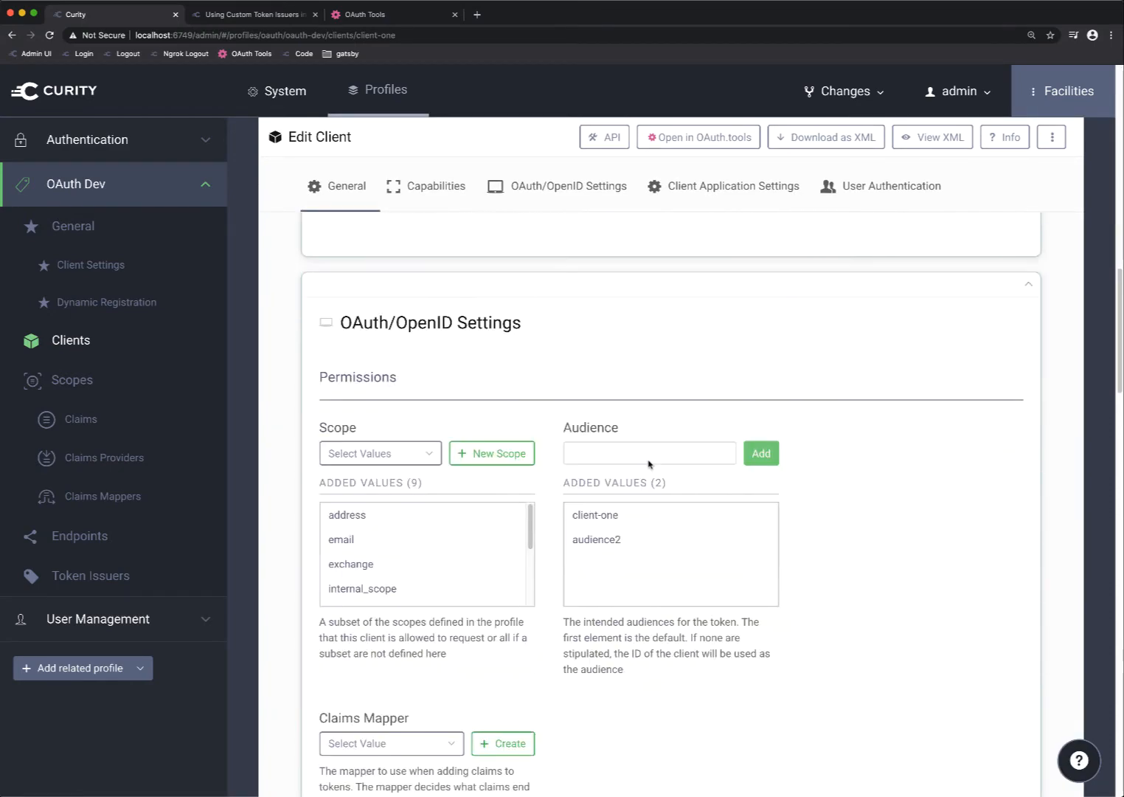
scroll(647, 459, "up", 2)
mouse_move(851, 320)
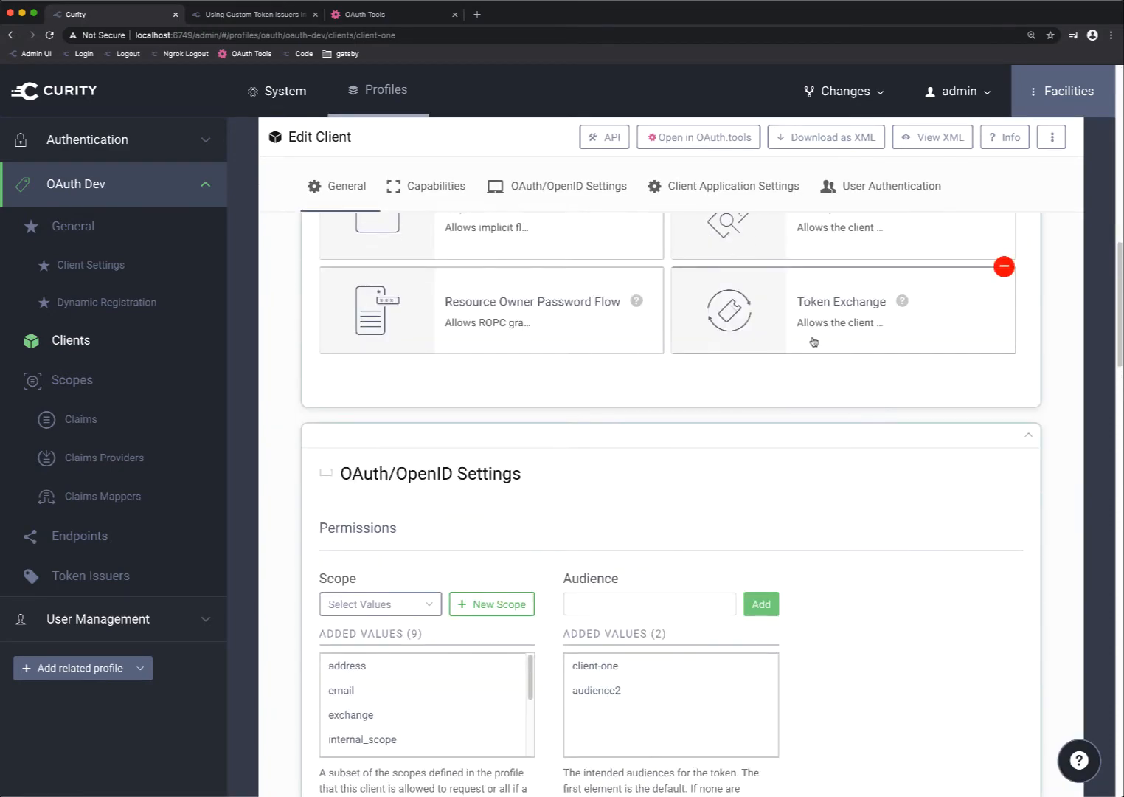
scroll(831, 375, "up", 4)
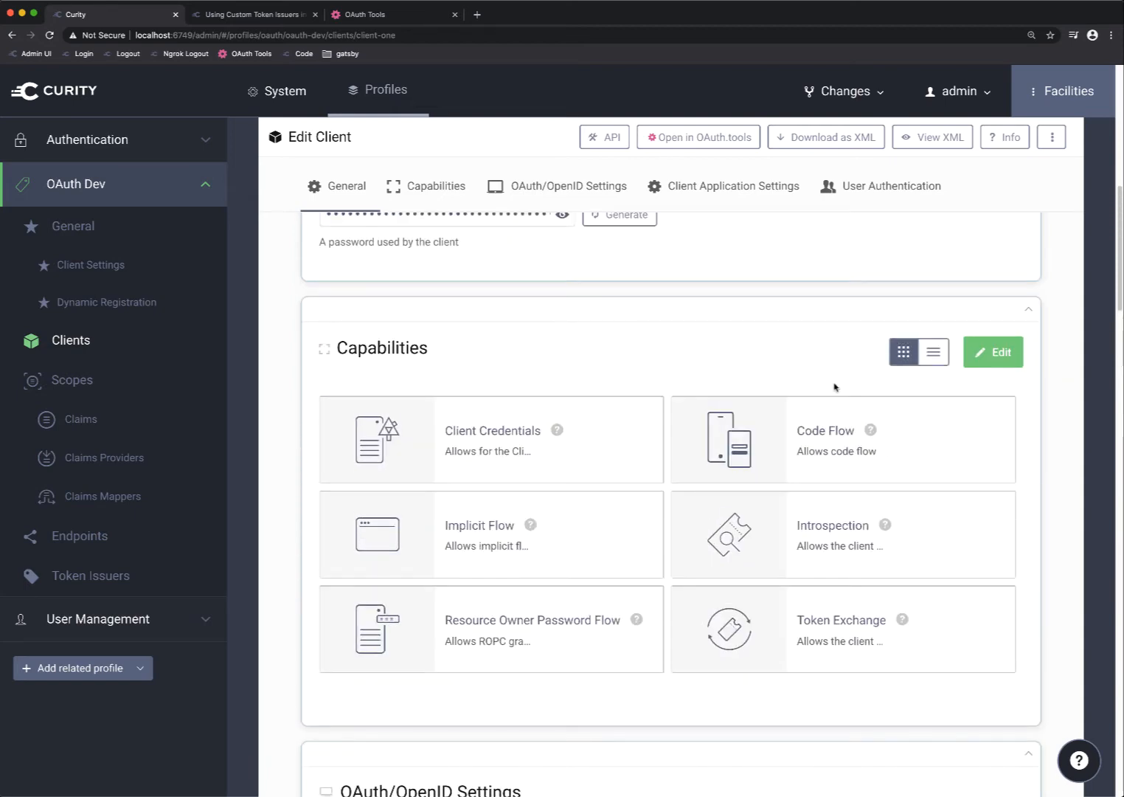
mouse_move(710, 535)
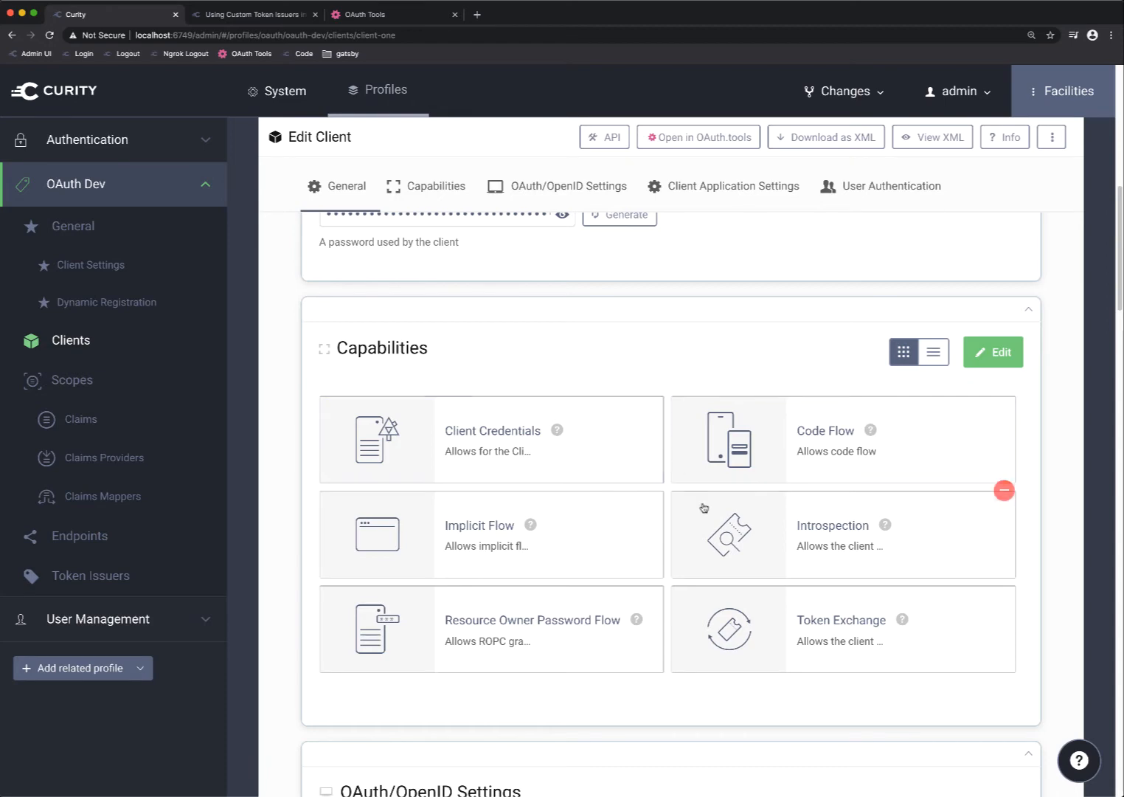
Review client-one's allowed scopes and claims mapper setting, and expand the advanced application settings to examine its custom properties
scroll(752, 514, "down", 14)
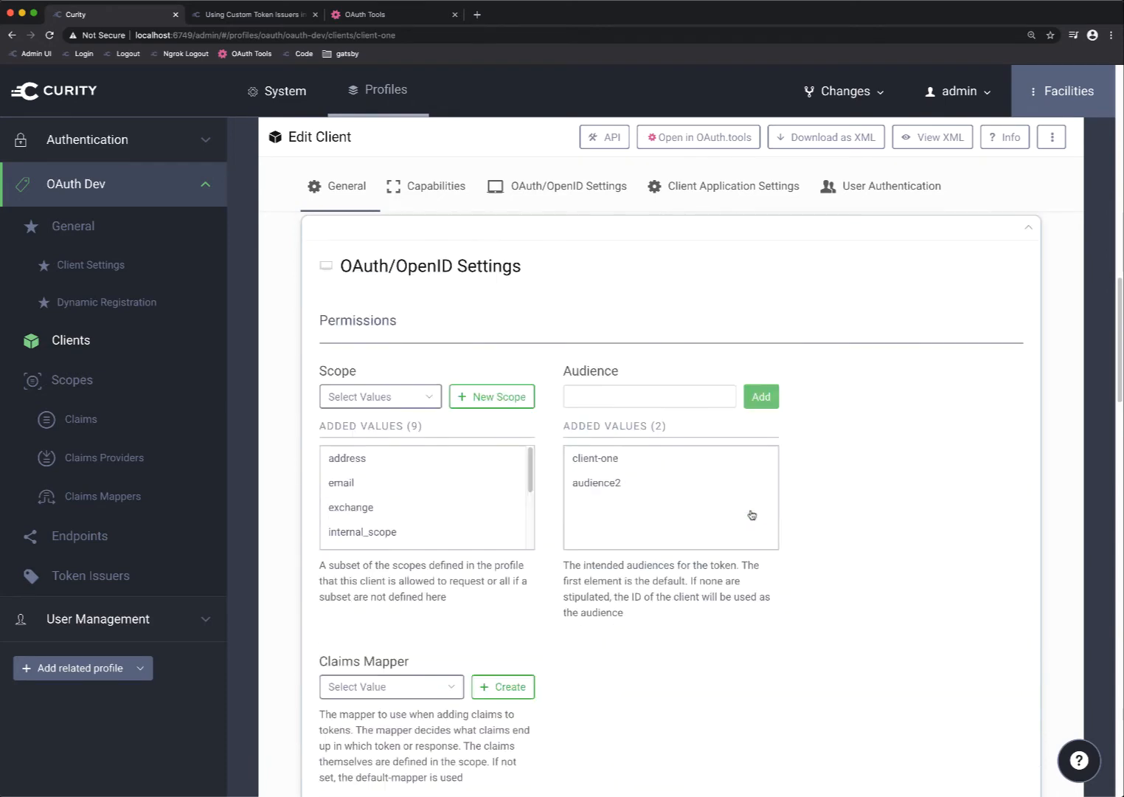
scroll(751, 514, "up", 4)
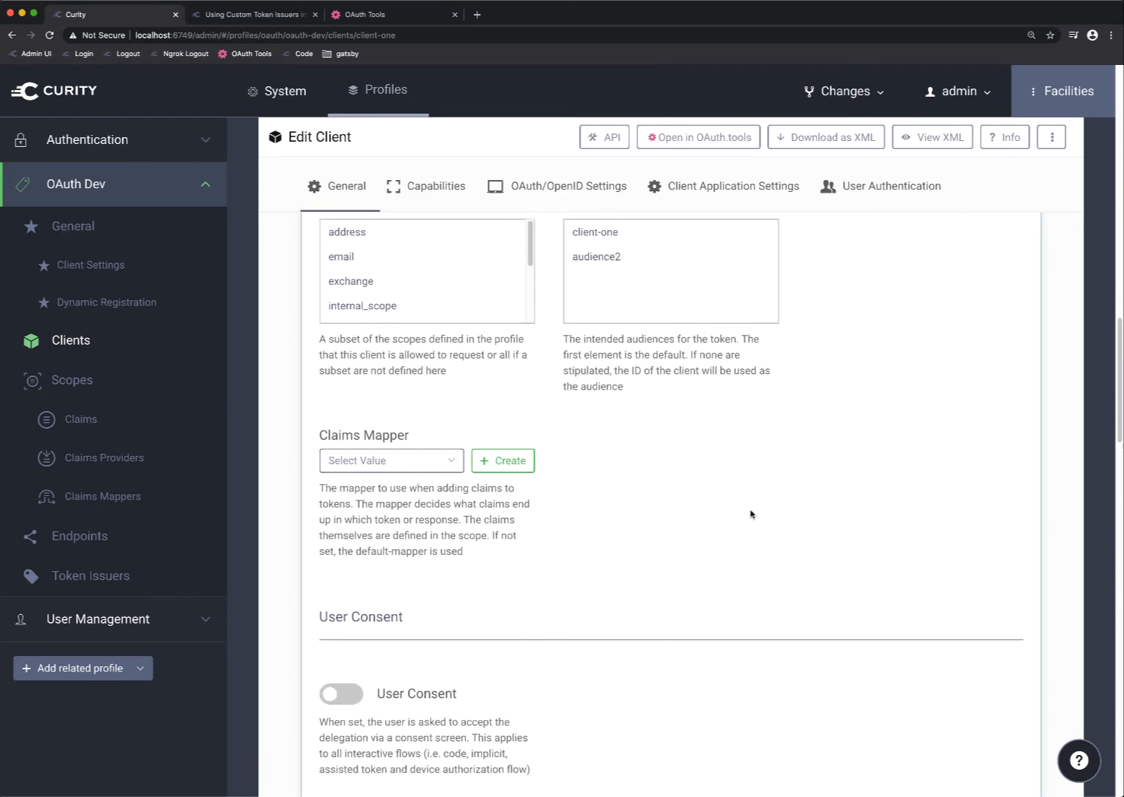
mouse_move(413, 288)
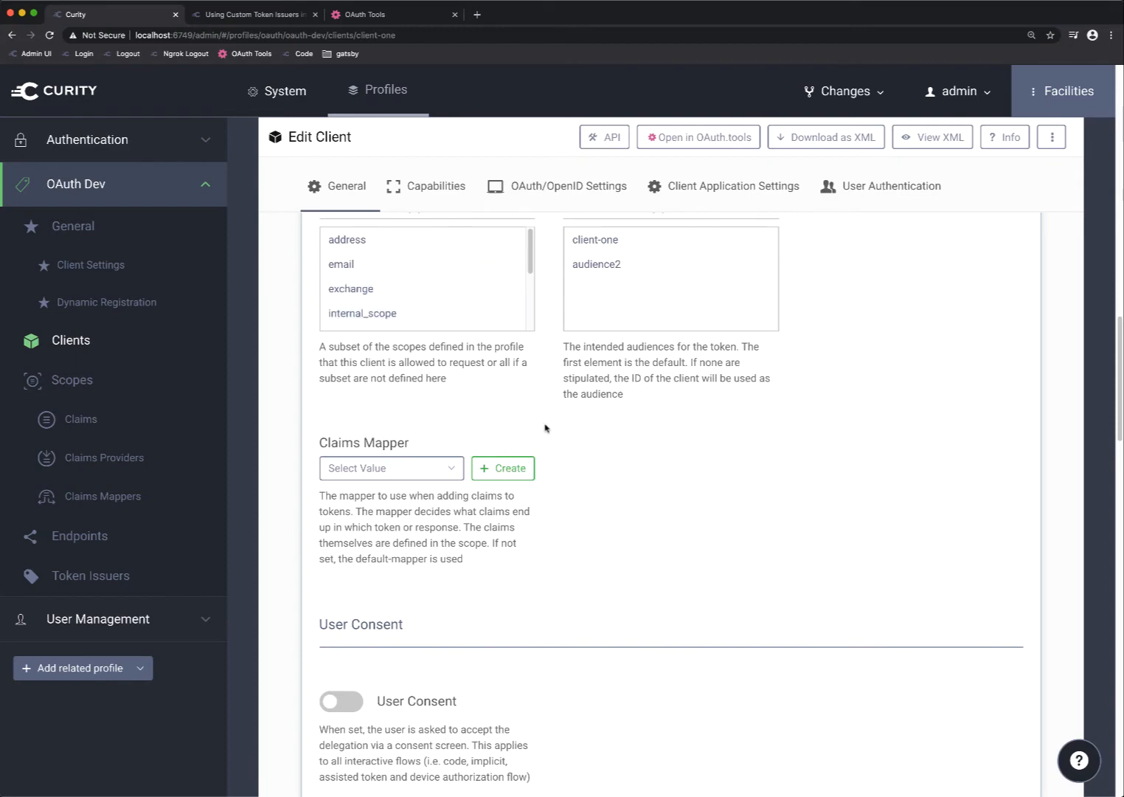
scroll(548, 428, "down", 7)
scroll(549, 428, "down", 10)
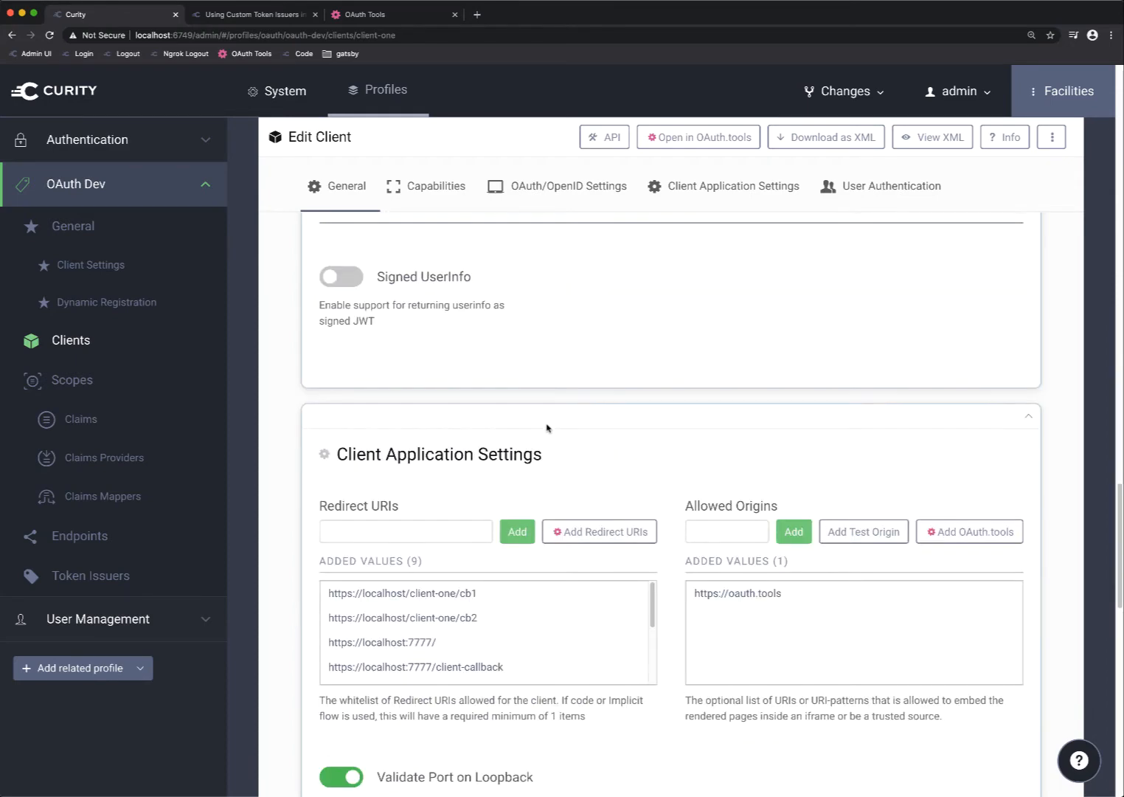
scroll(548, 428, "down", 2)
left_click(404, 572)
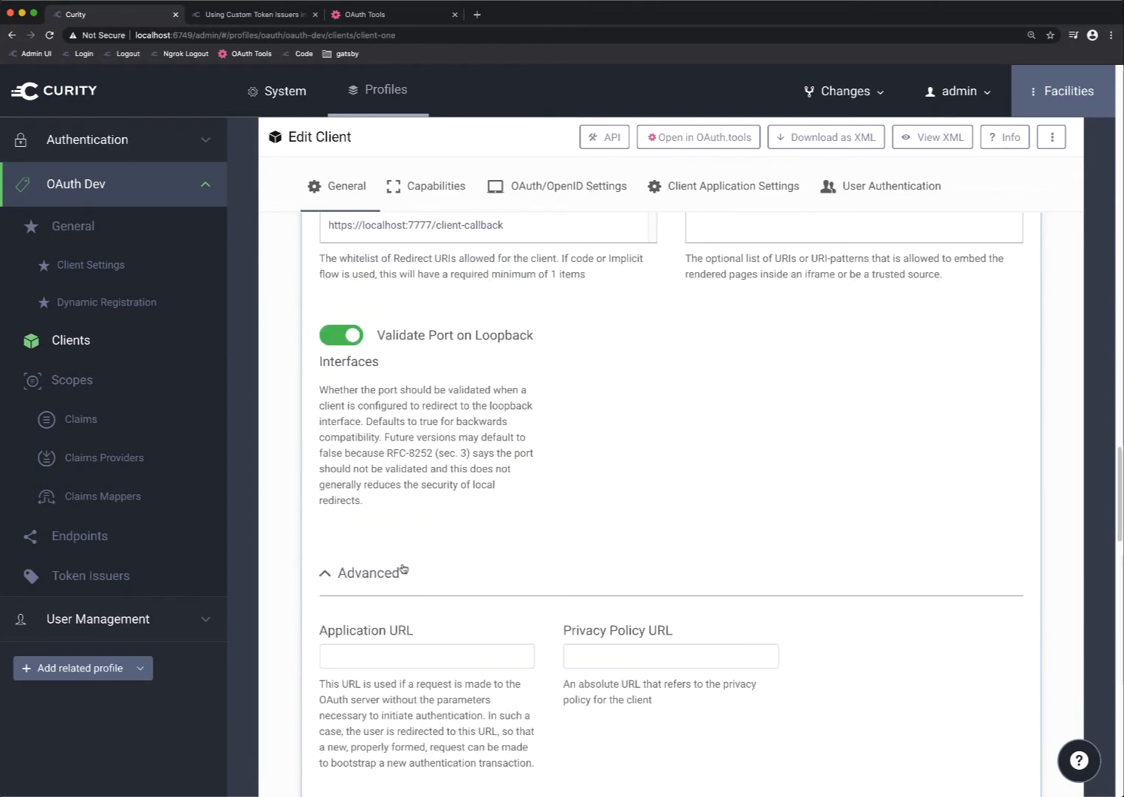
scroll(405, 573, "down", 9)
scroll(529, 526, "down", 7)
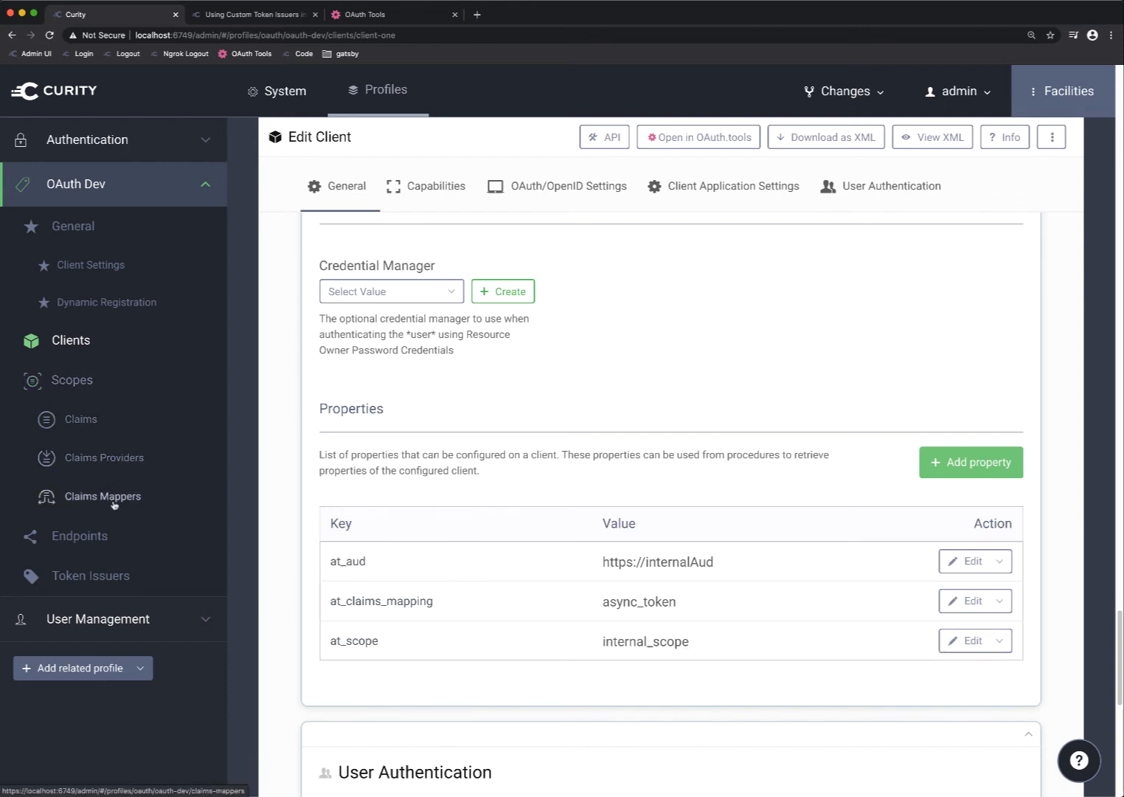
Open the token-dev endpoint's flow procedure script and examine how it reads the client's at_scope property
left_click(188, 532)
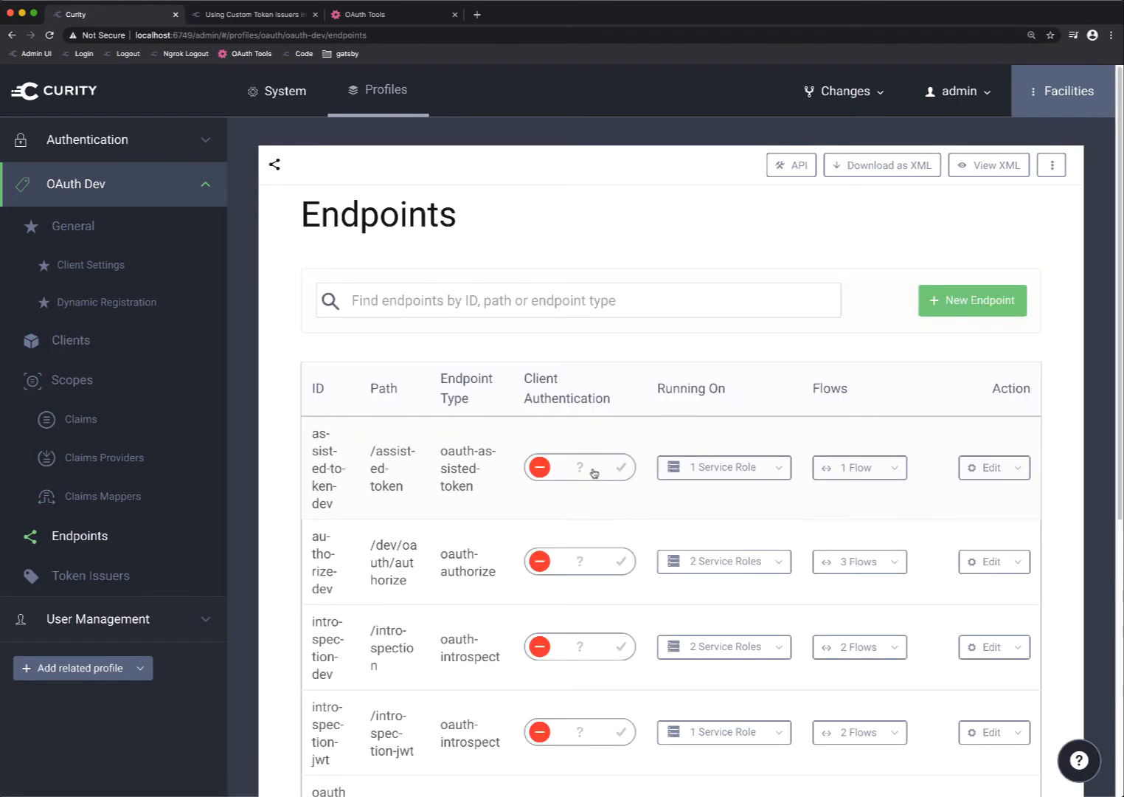
scroll(595, 401, "down", 8)
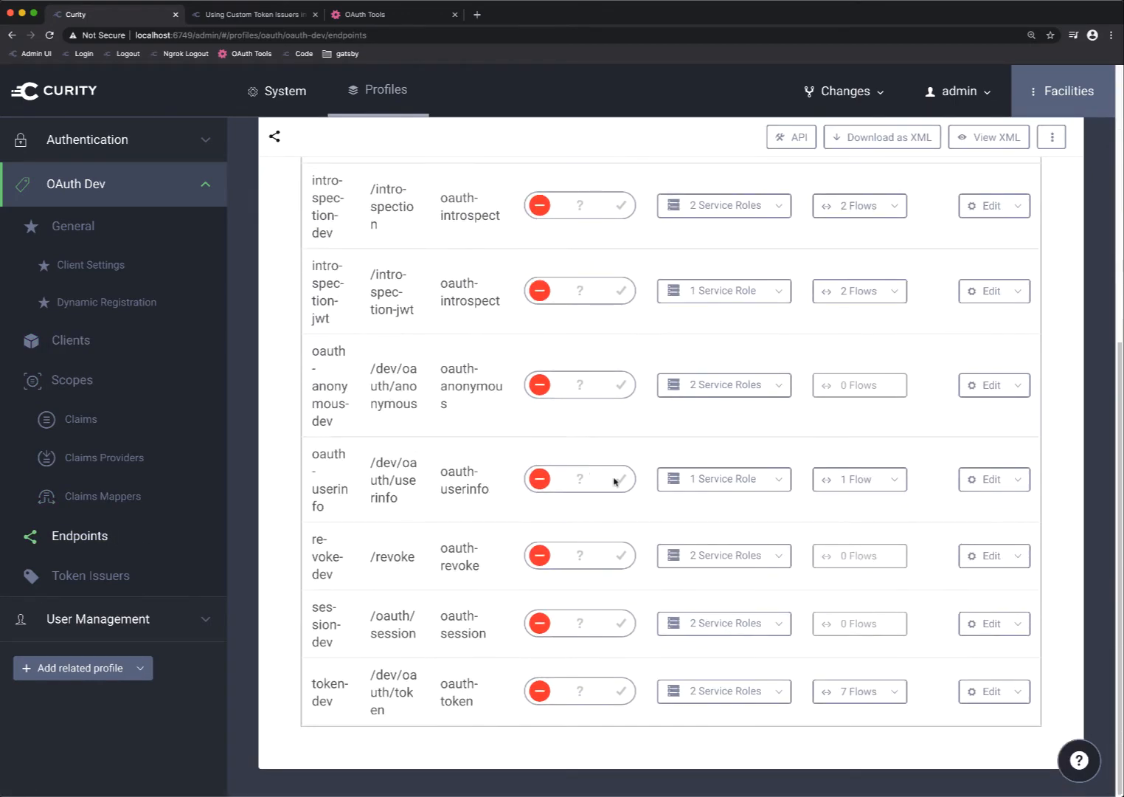
left_click(870, 694)
scroll(775, 701, "down", 4)
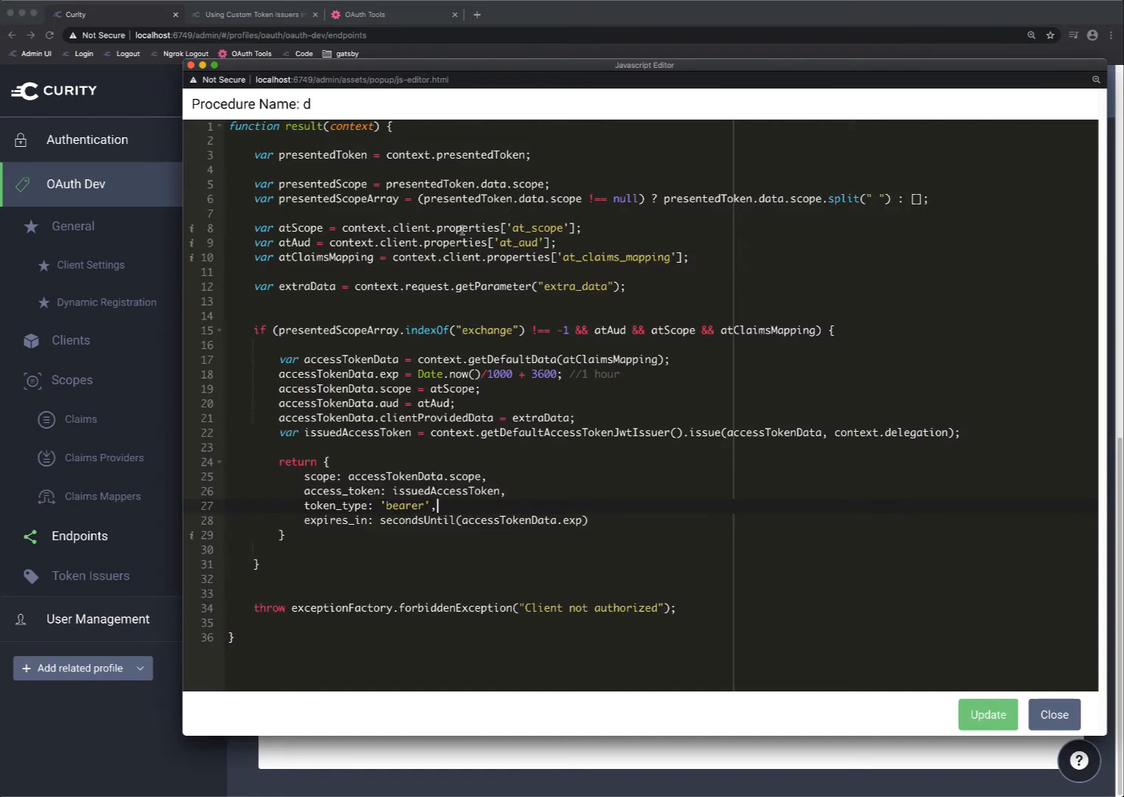
left_click(487, 166)
left_click_drag(343, 227, 570, 227)
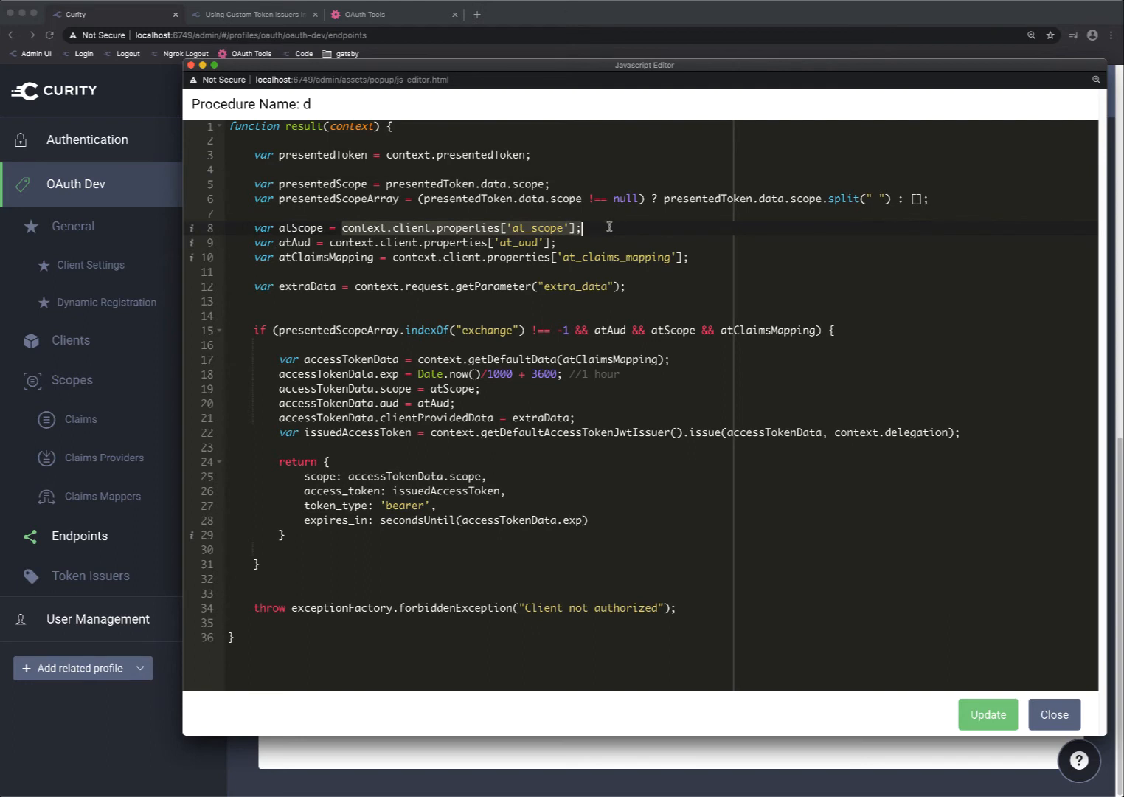
left_click(614, 227)
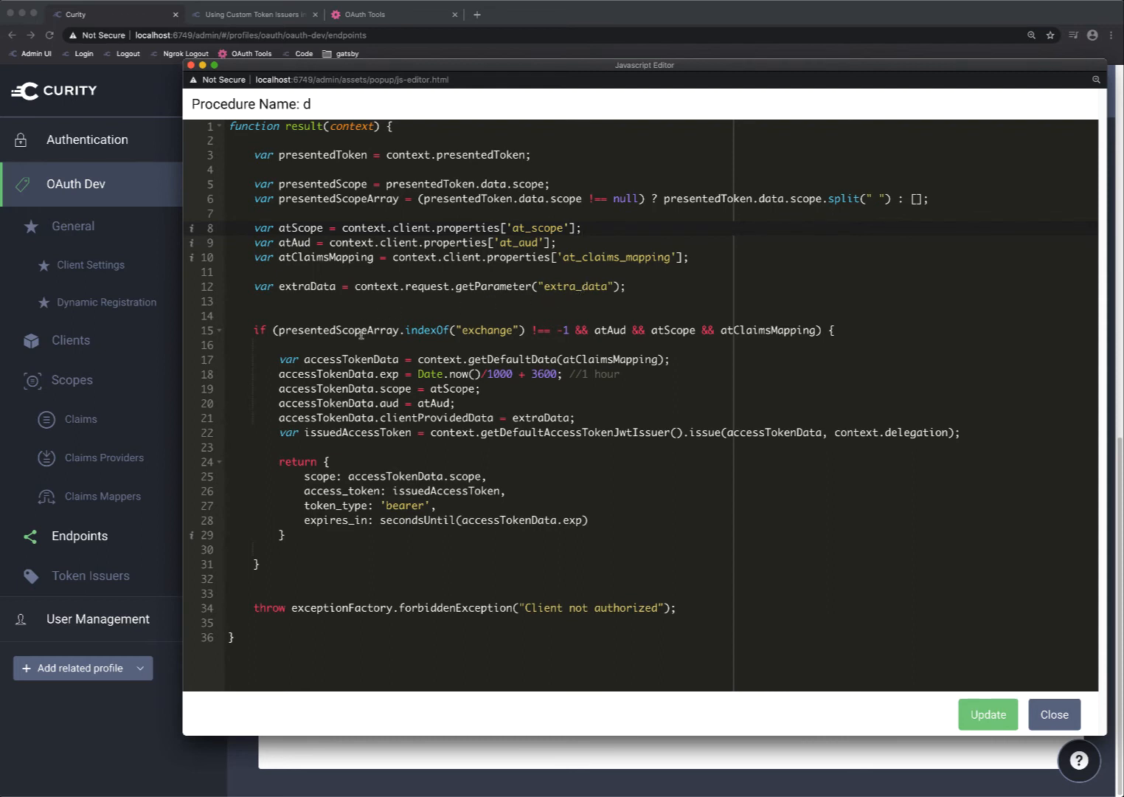
Examine the procedure's check for the exchange scope and how getDefaultData builds accessTokenData from atClaimsMapping
double_click(498, 329)
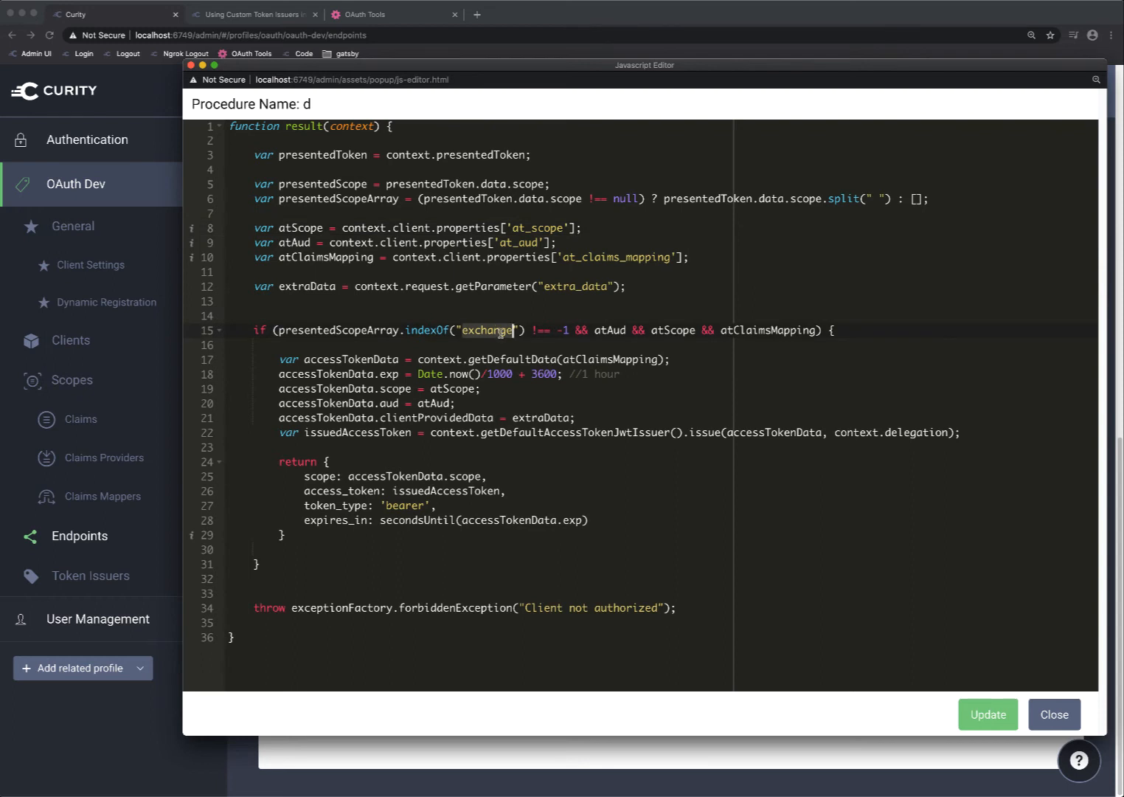
left_click(524, 330)
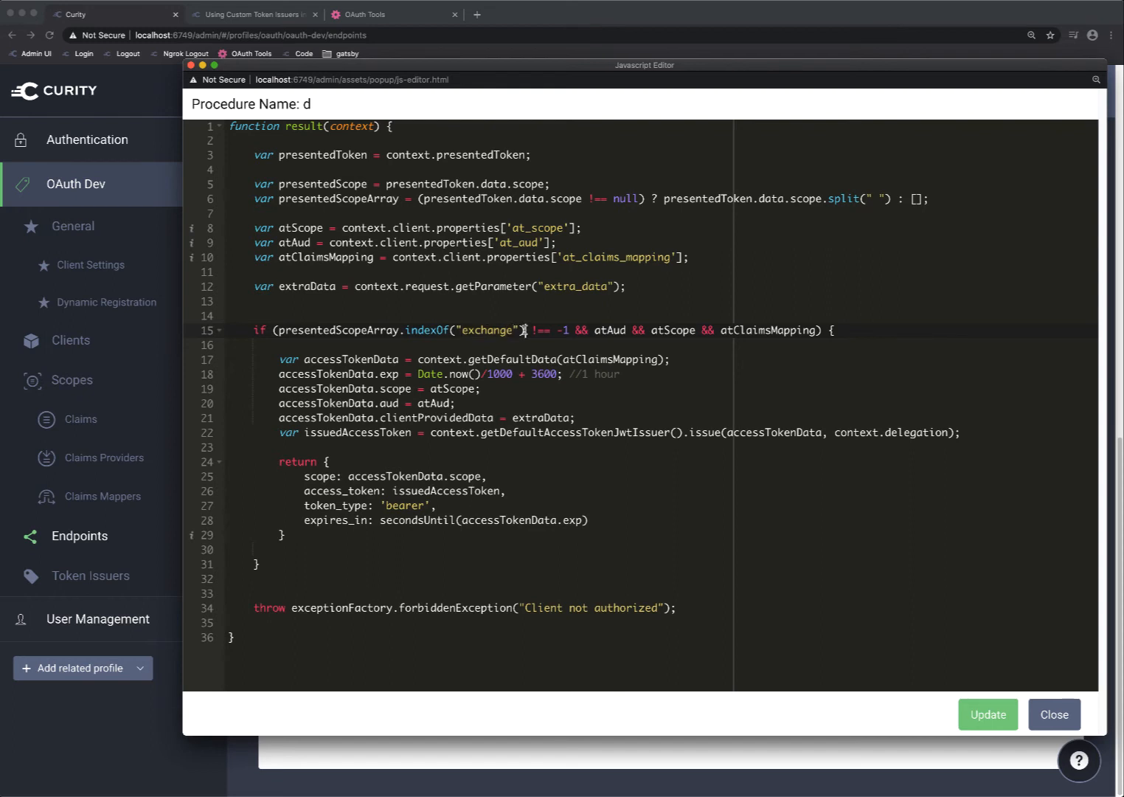
left_click(789, 332)
left_click_drag(470, 358, 557, 359)
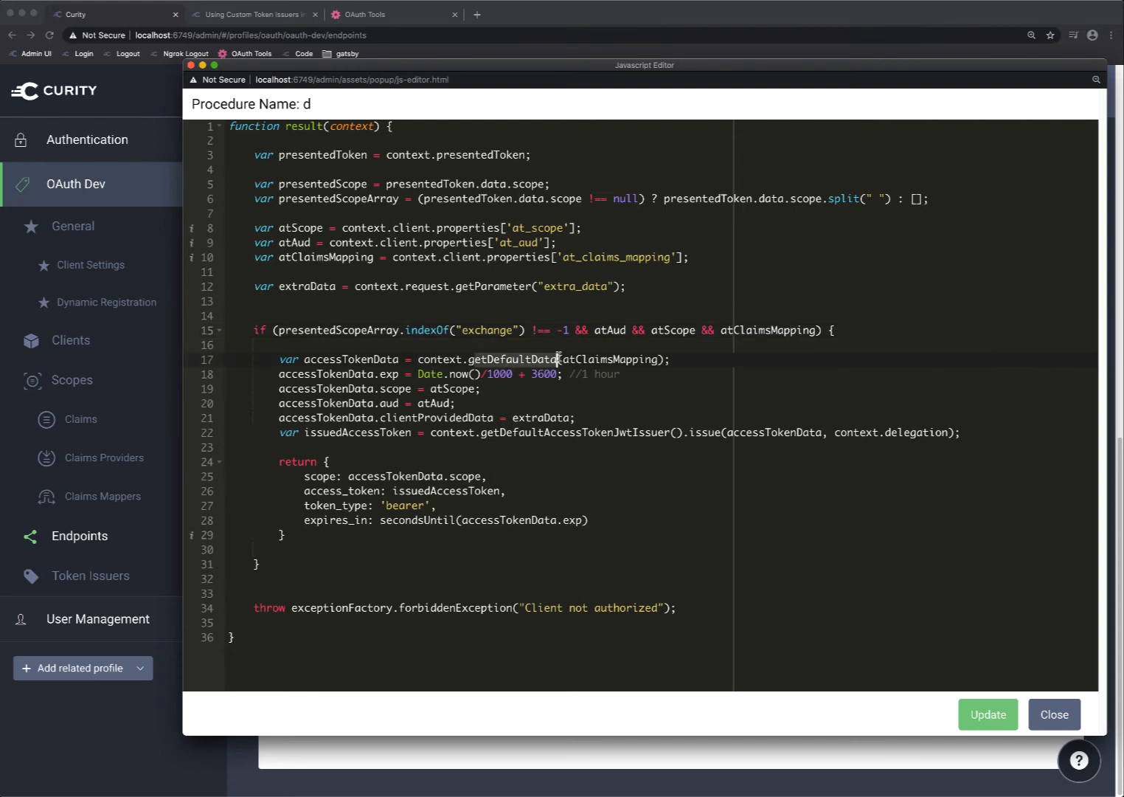
double_click(604, 358)
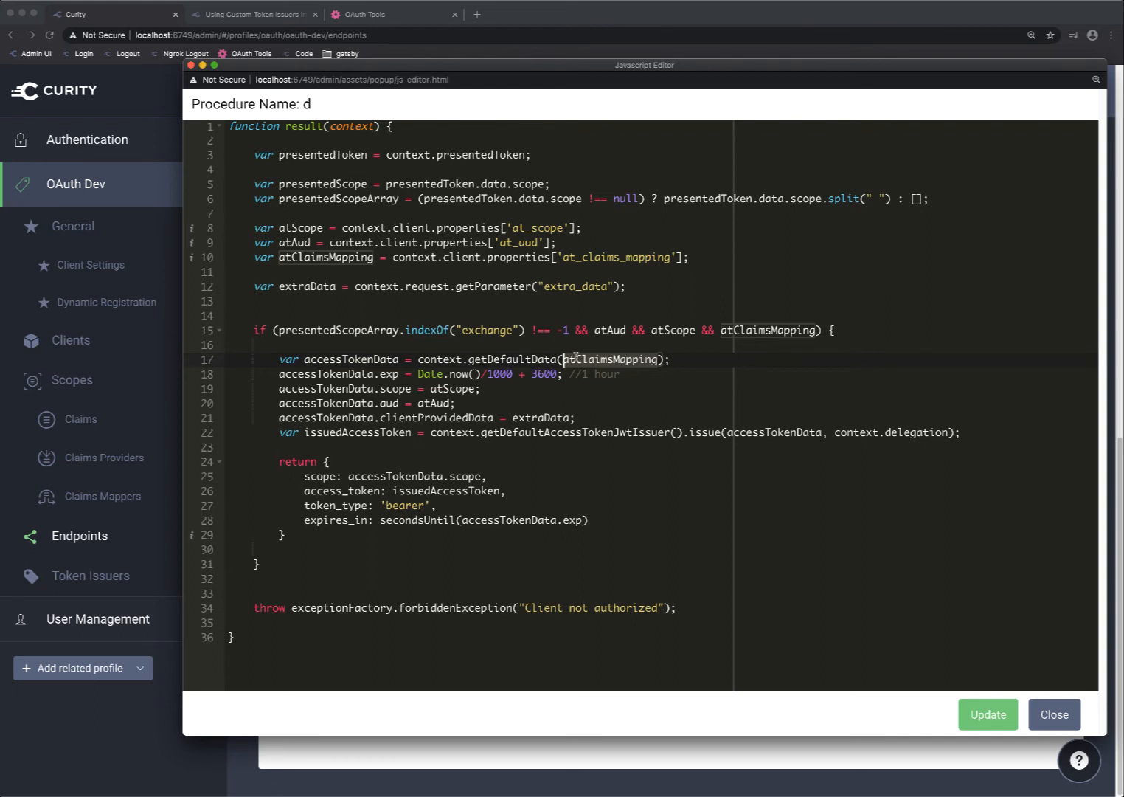
left_click(305, 360)
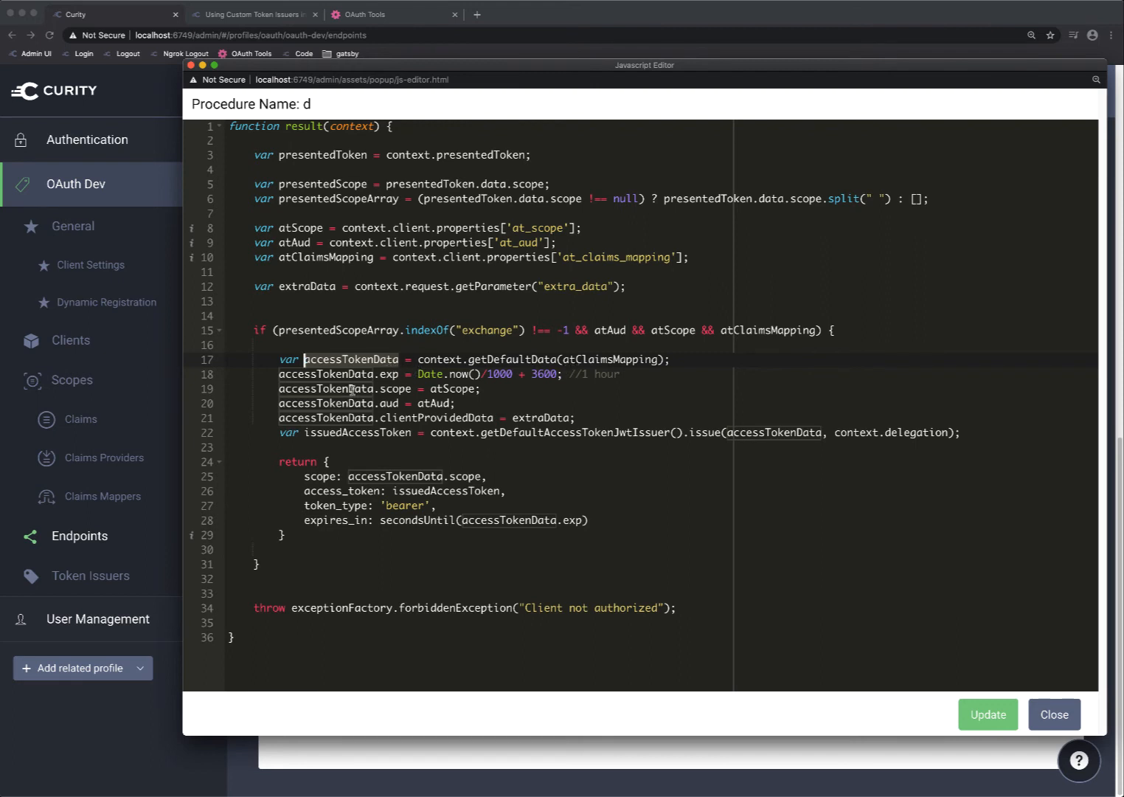
Examine how the script sets the access token's scope, audience and clientProvidedData and issues it with the default JWT issuer
left_click(453, 389)
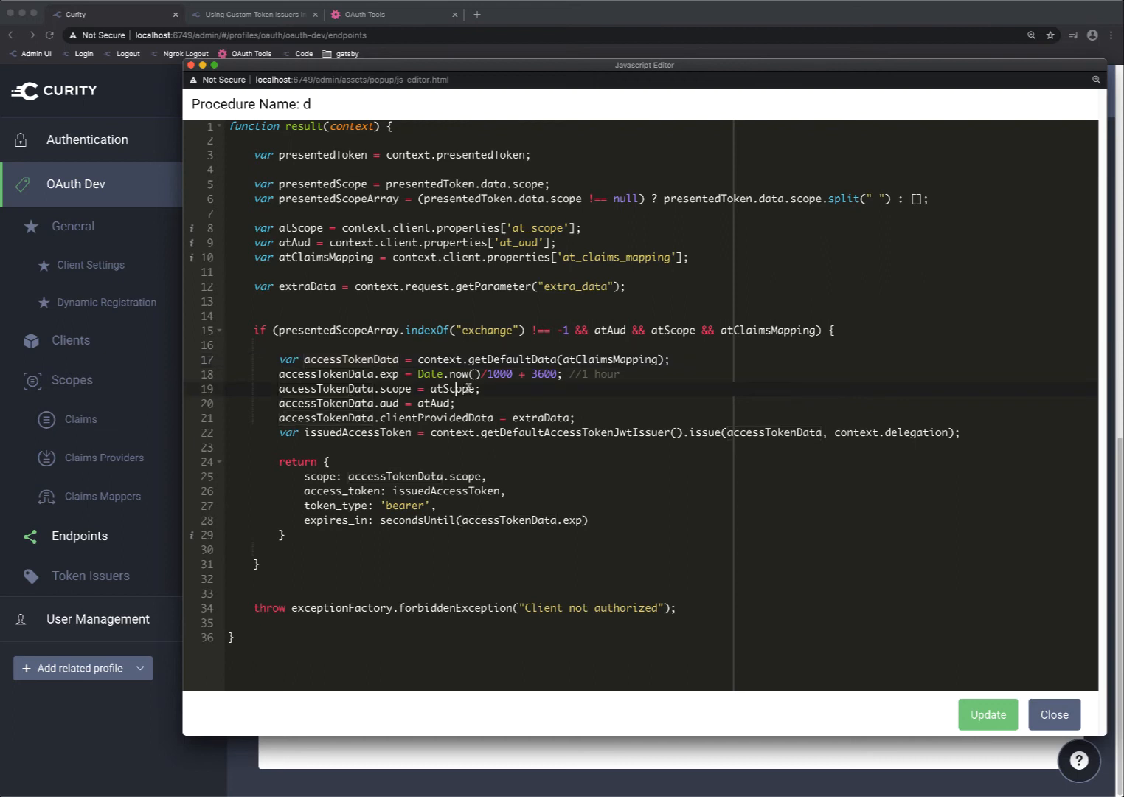
left_click(531, 229)
left_click(443, 403)
left_click(558, 417)
left_click(570, 433)
Switch to OAuth Tools and run the Code Flow for client-one with the exchange and internal_scope scopes
left_click(394, 17)
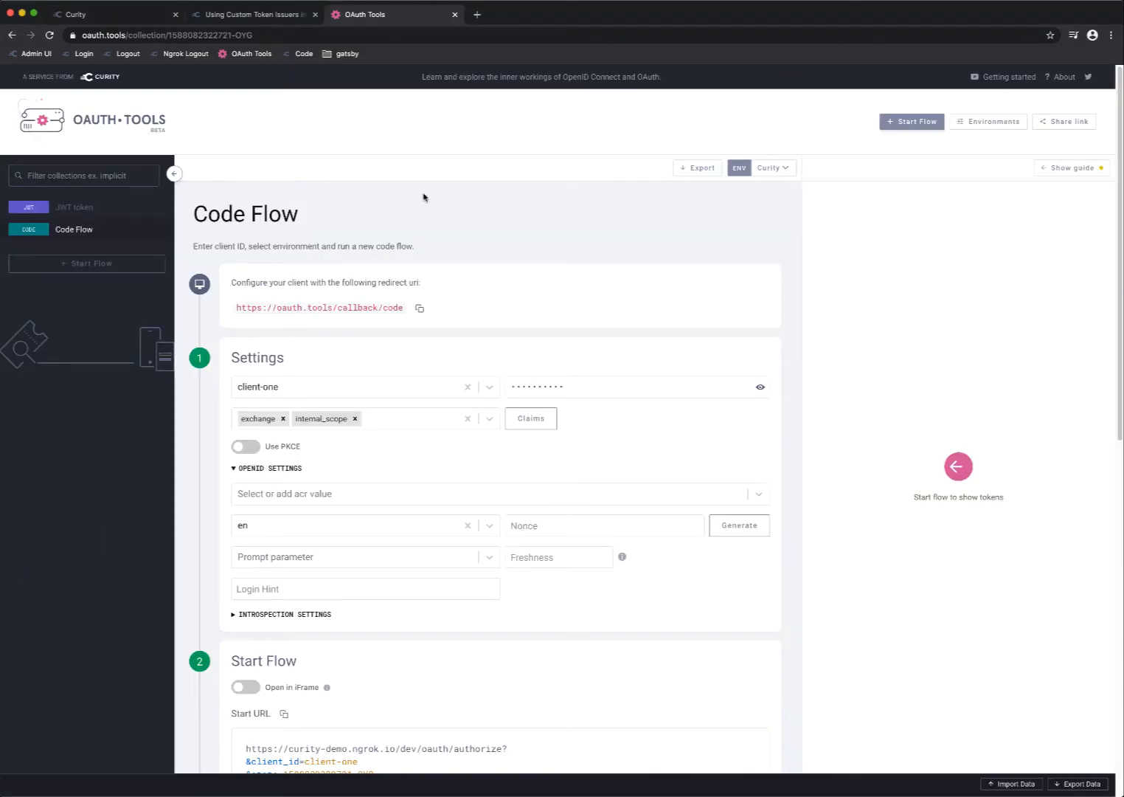
scroll(455, 254, "down", 2)
scroll(455, 254, "down", 1)
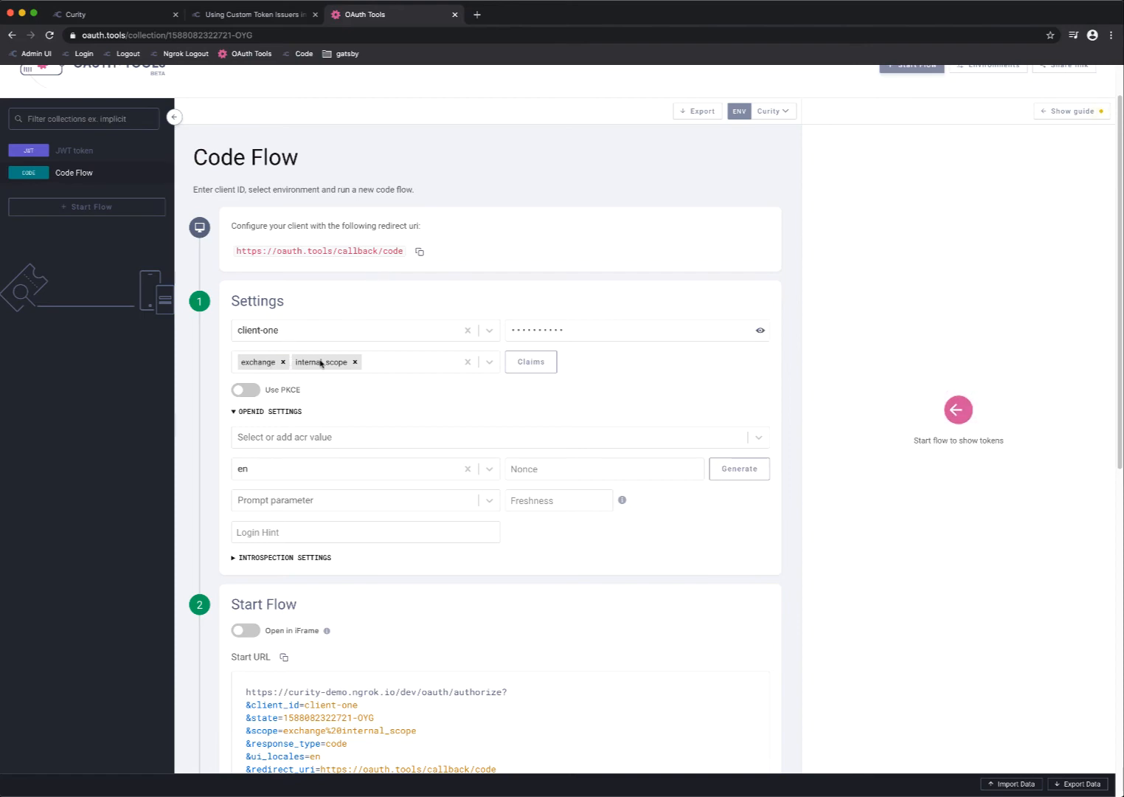
scroll(318, 361, "down", 5)
left_click(488, 473)
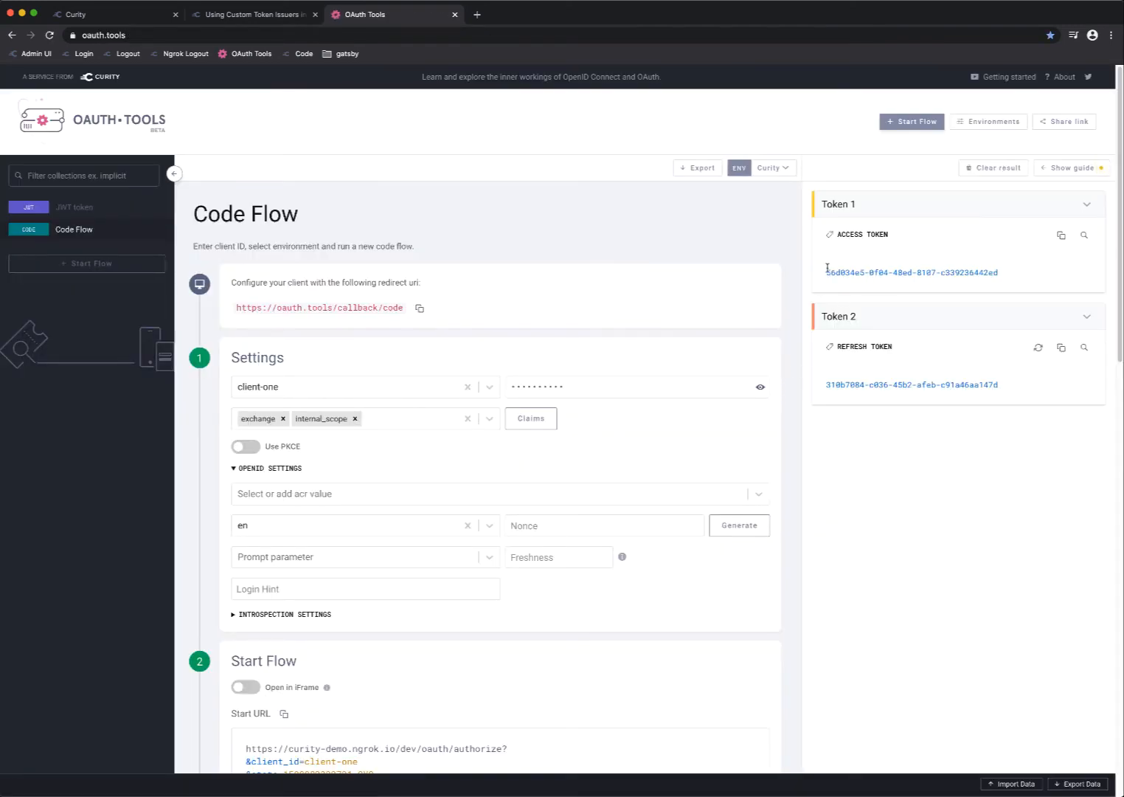
Introspect the access token issued by the code flow and copy the token
left_click(1083, 237)
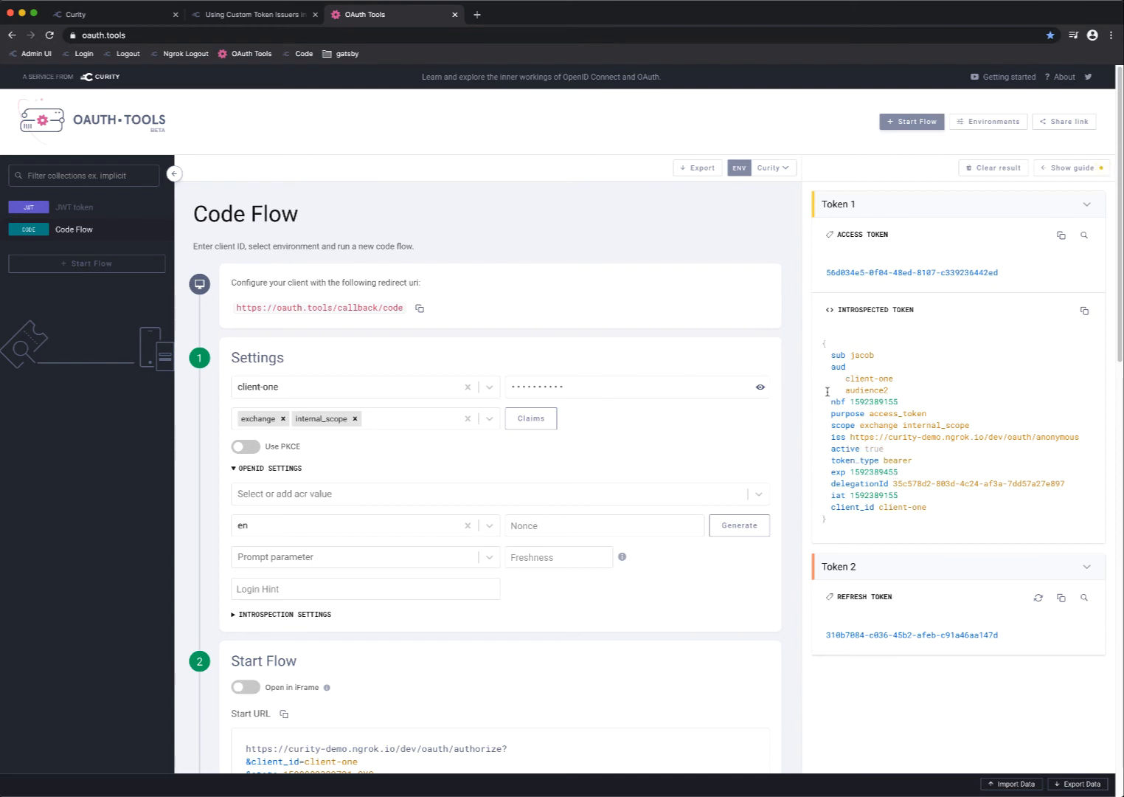
mouse_move(849, 460)
left_click(1060, 234)
Switch to Postman and replace the Exchange request's token parameter with the copied access token
key("super+Tab")
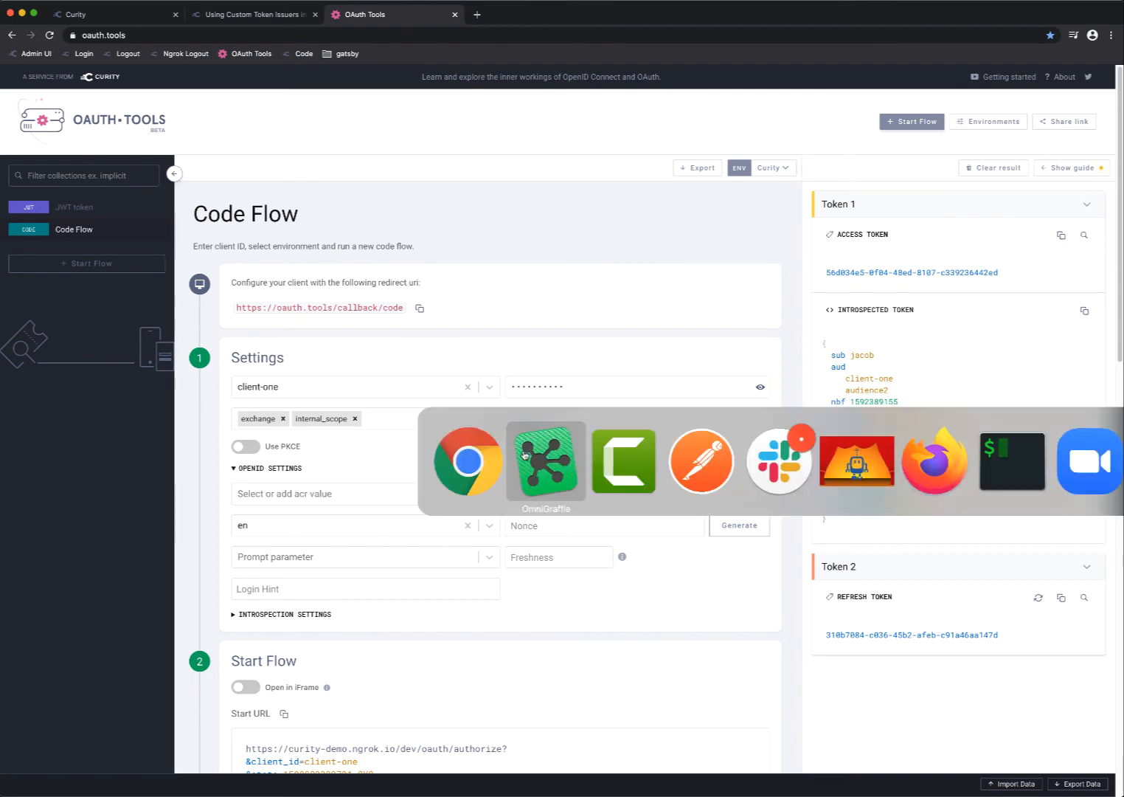
left_click(686, 463)
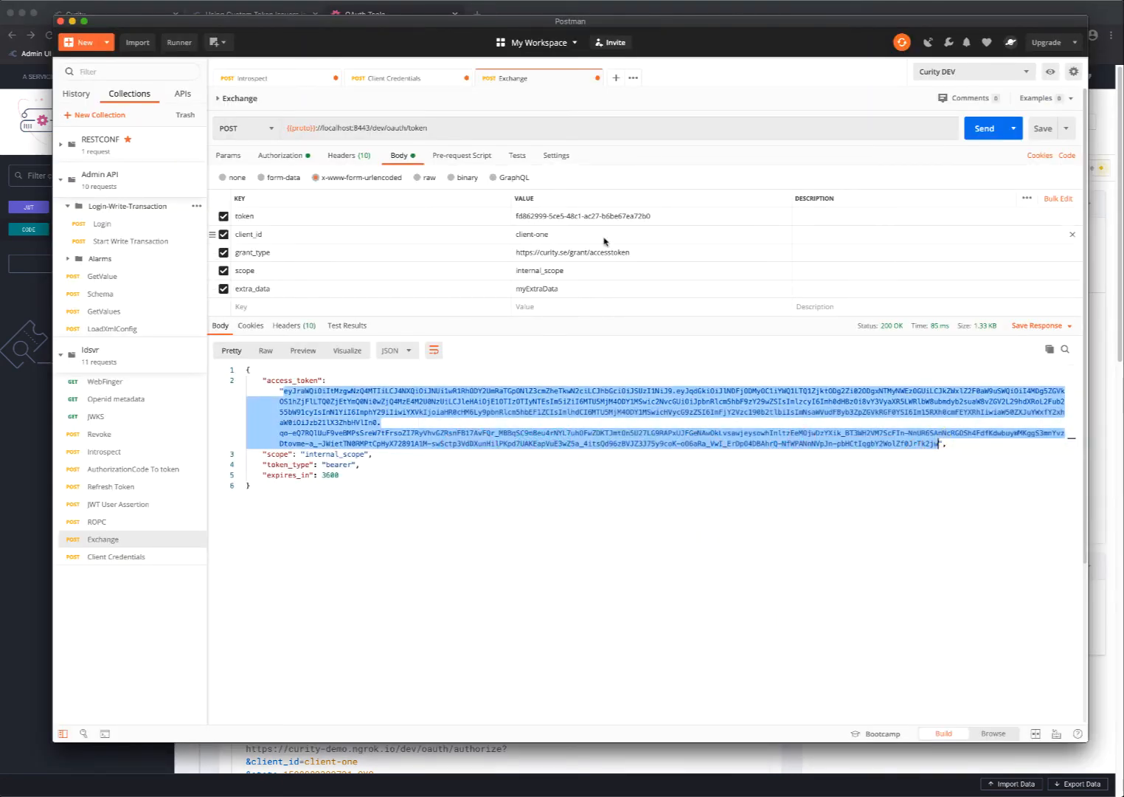
double_click(620, 215)
key("super+a")
key("super+v")
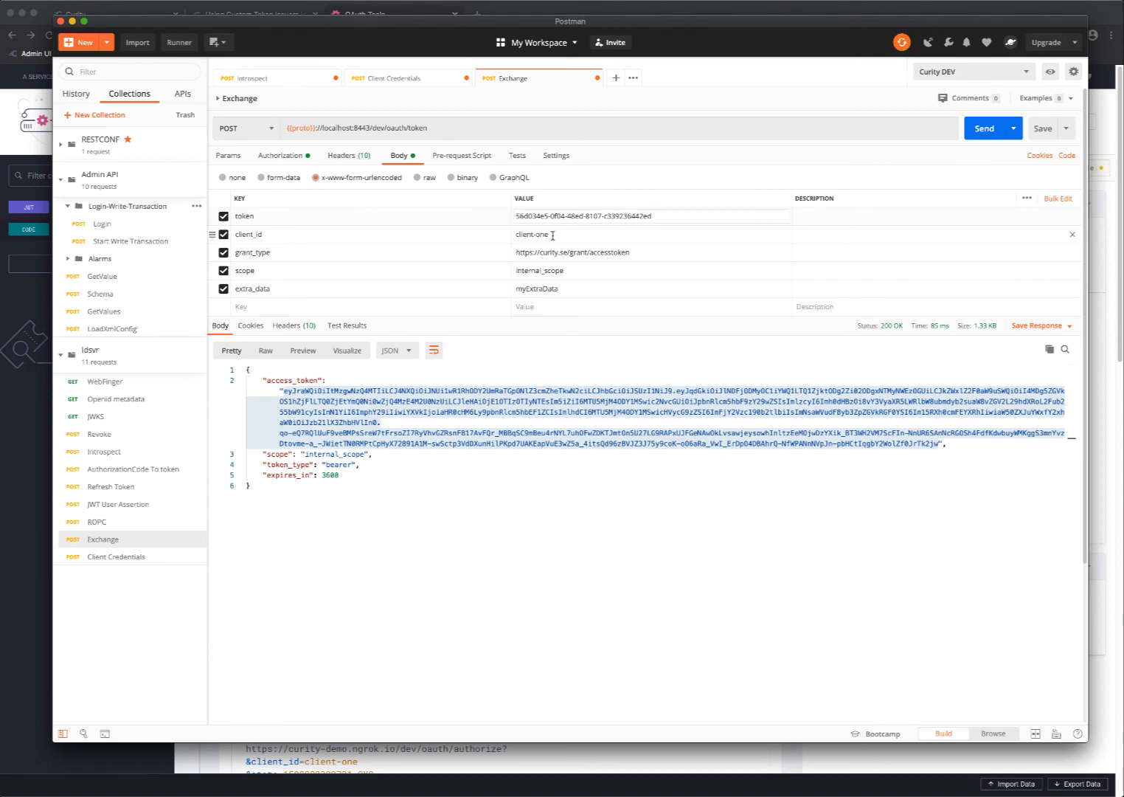
Review the Exchange request's grant_type, scope and extra_data parameters, and send the request
left_click(640, 252)
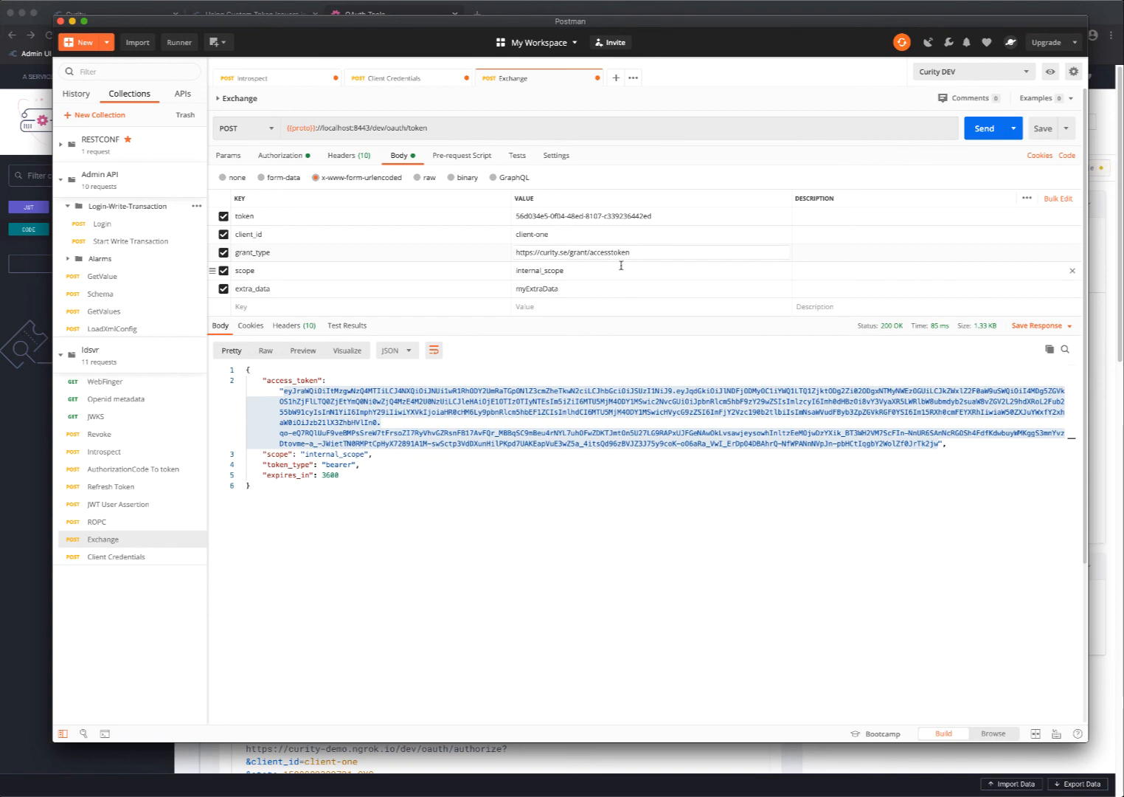
left_click(620, 267)
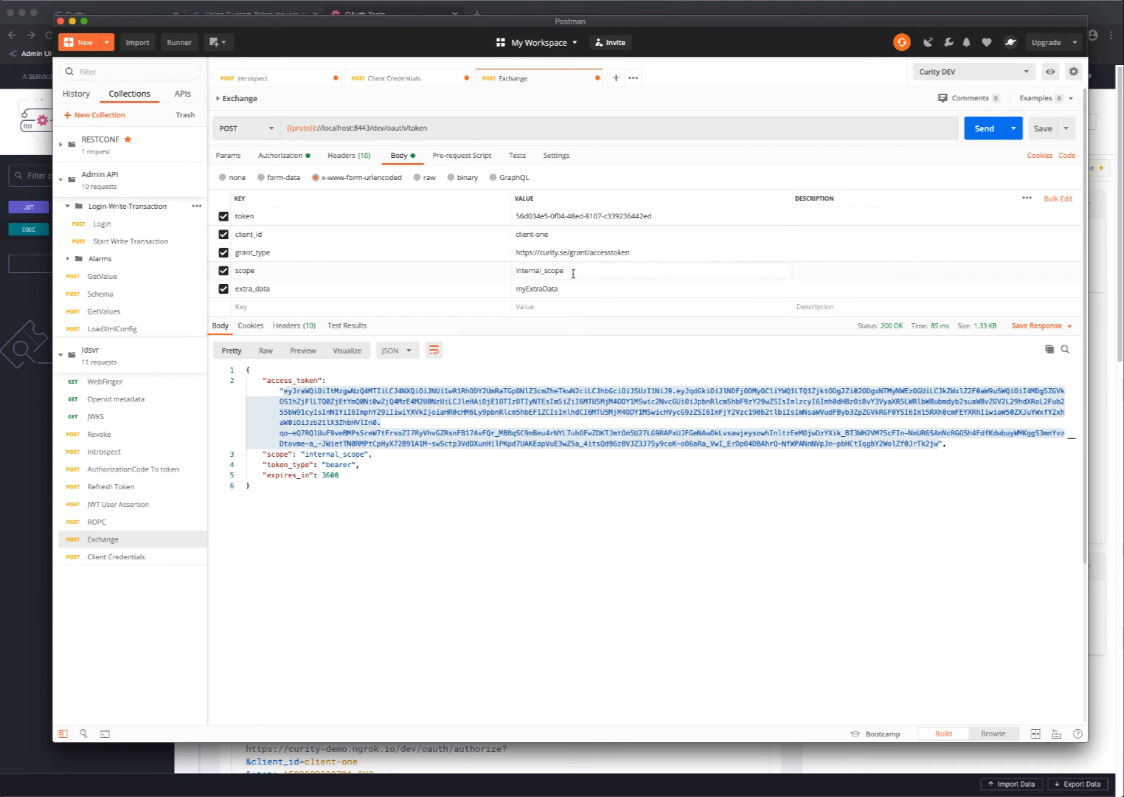
left_click(556, 287)
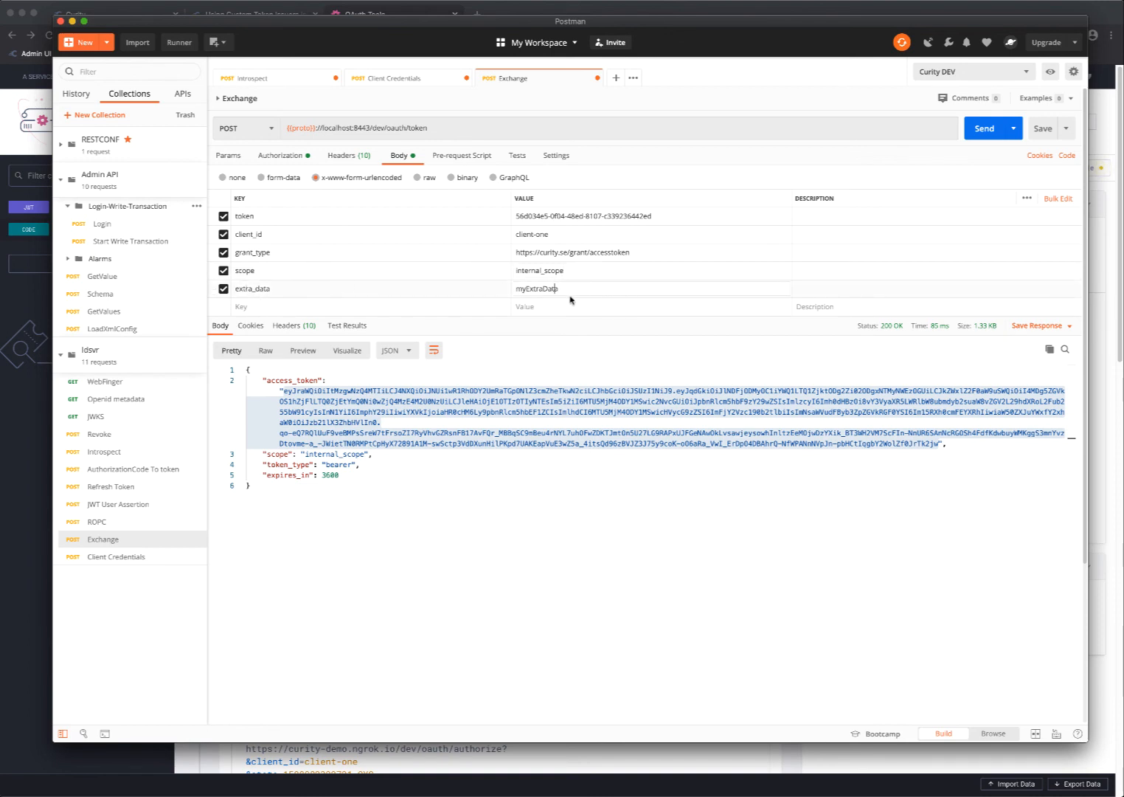
left_click(983, 128)
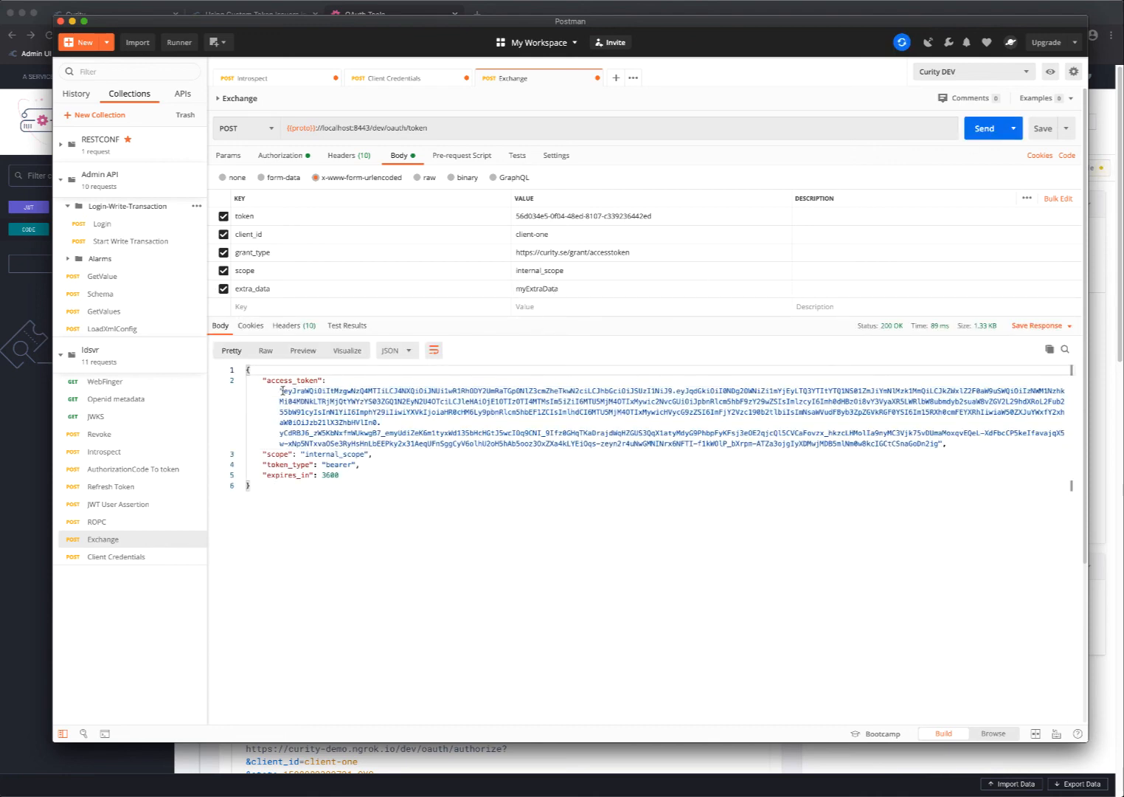
Copy the access token from the response and paste it into the JWT token decoder in OAuth Tools
left_click_drag(282, 391, 938, 440)
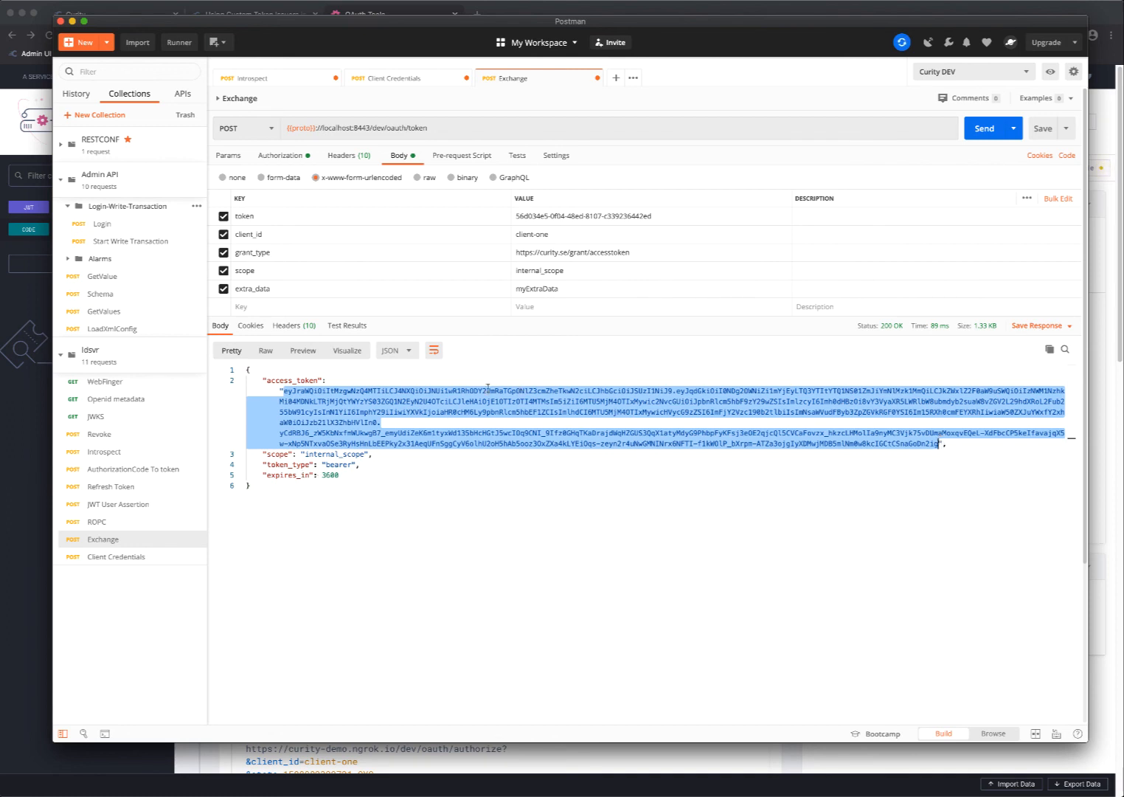
key("super+Tab")
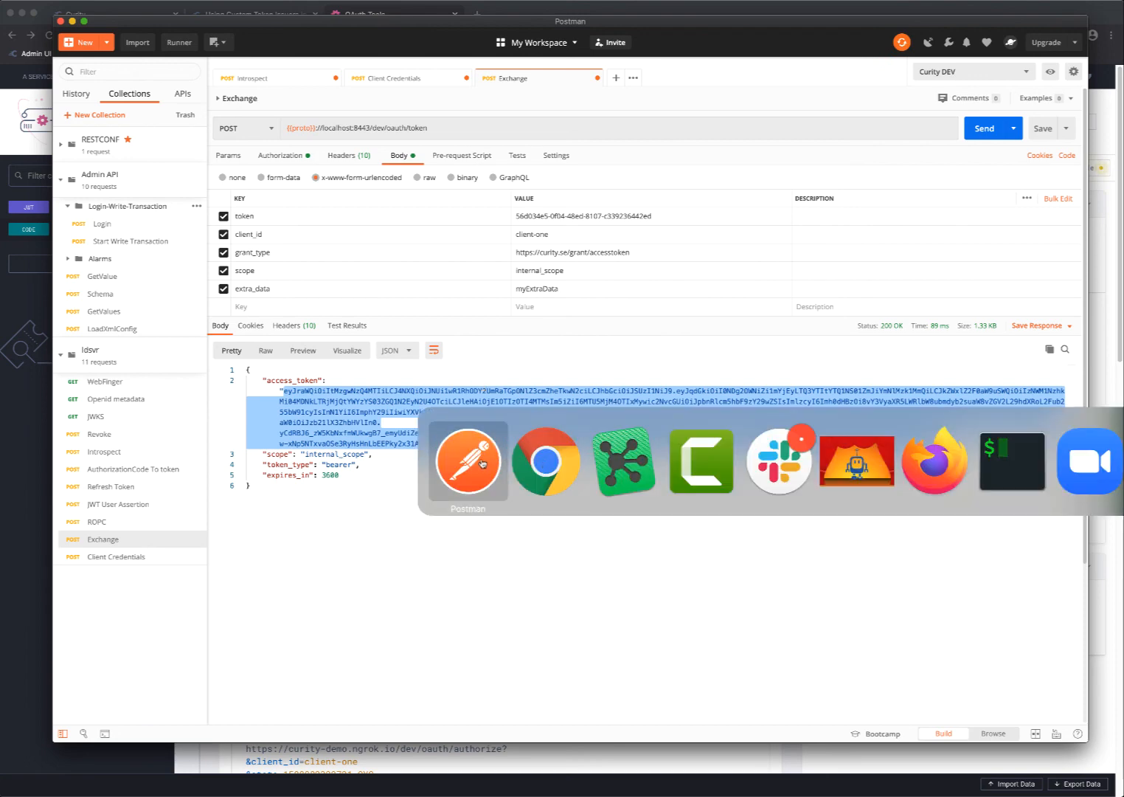
left_click(547, 462)
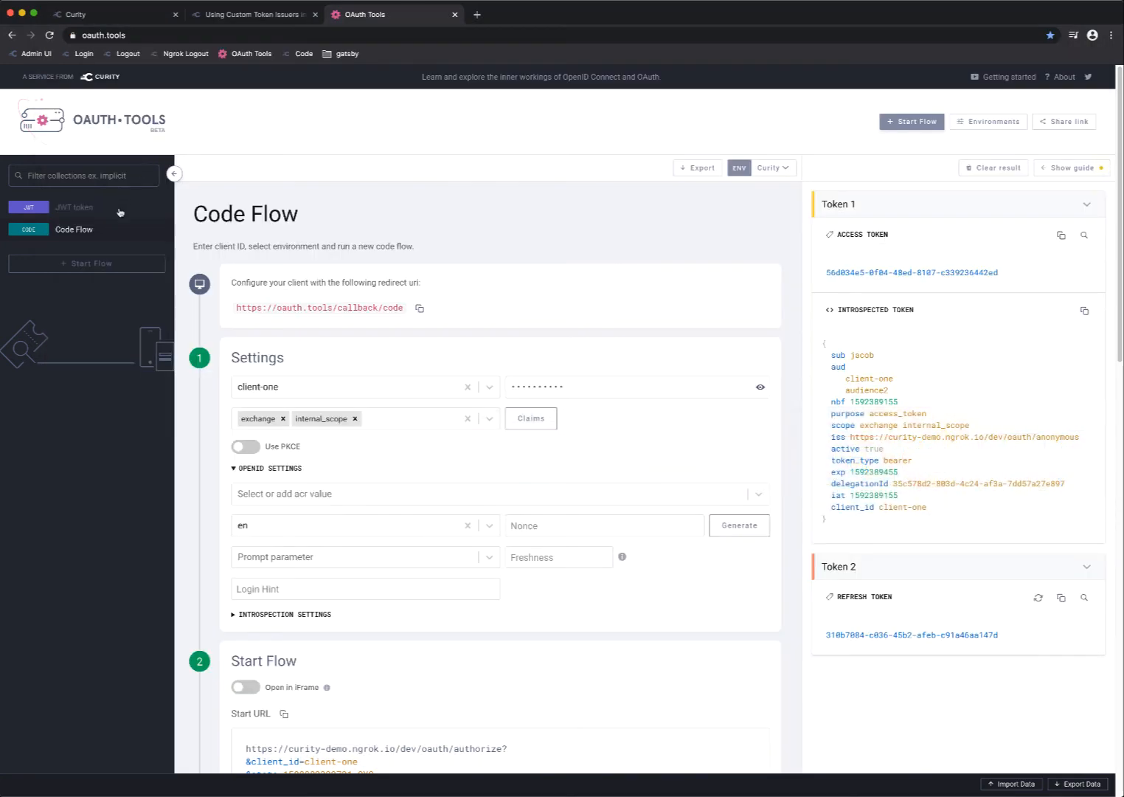
left_click(115, 211)
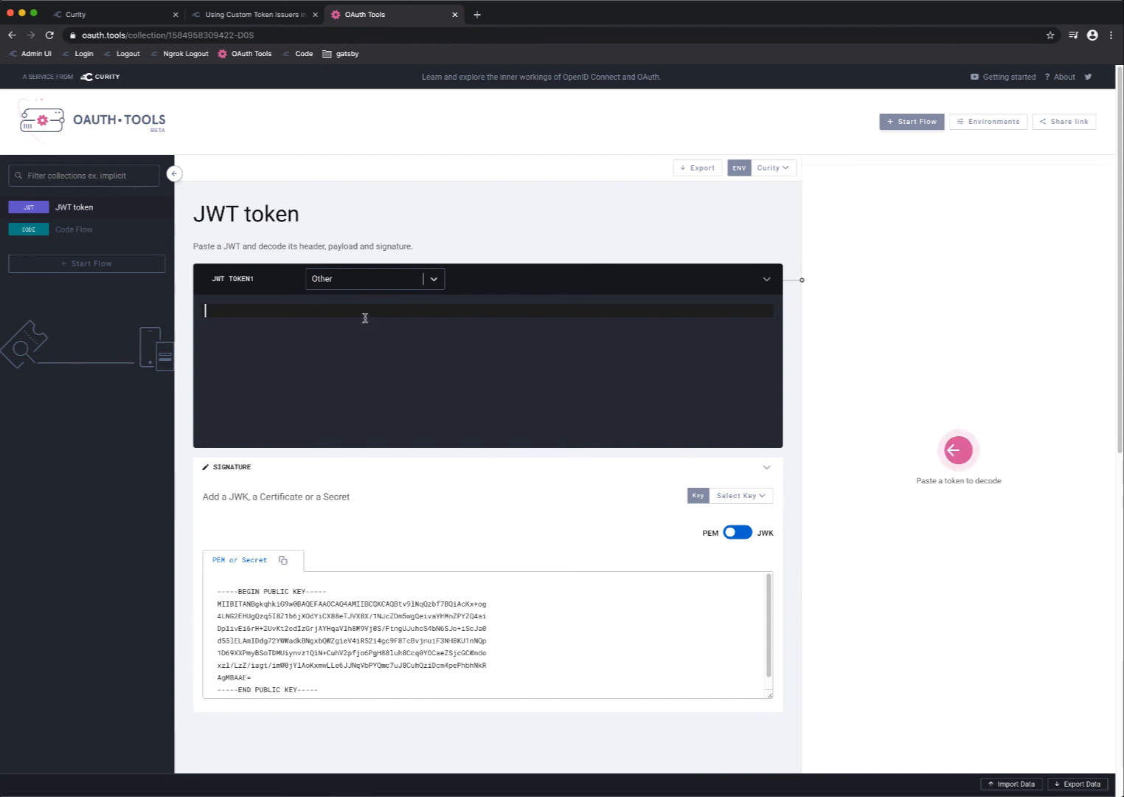
key("super+v")
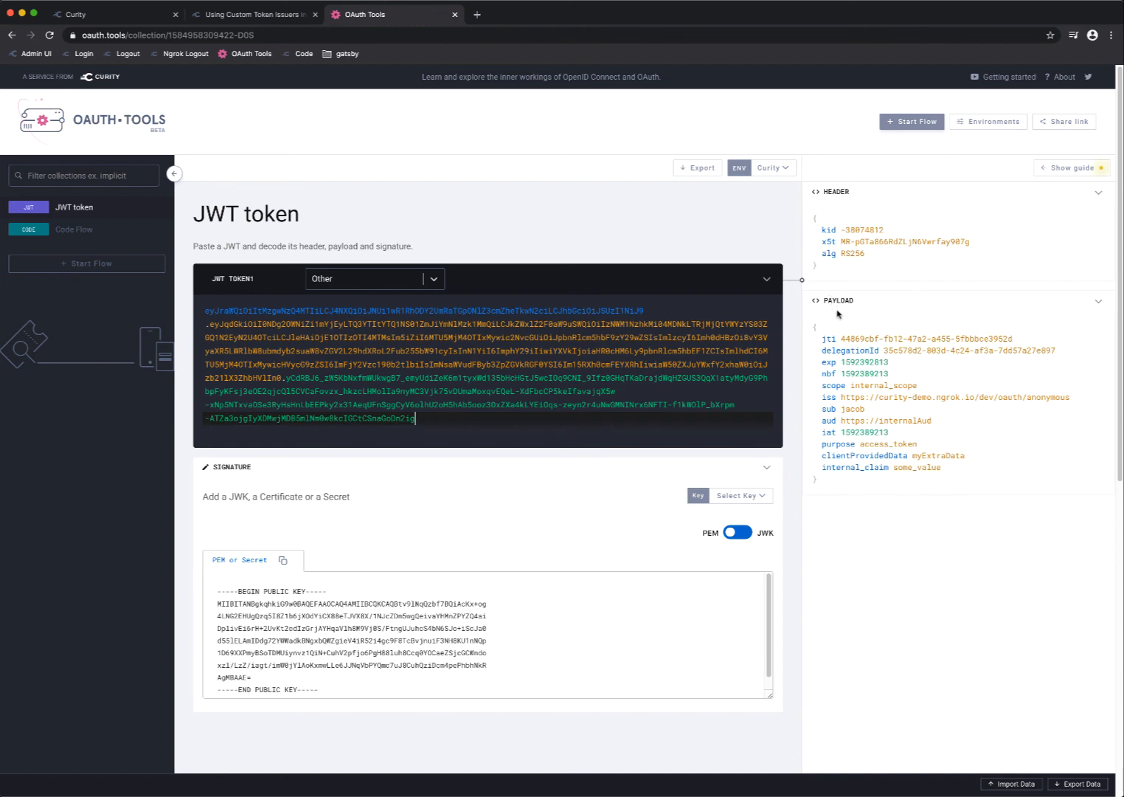
Examine the decoded payload's scope, audience and clientProvidedData claims
mouse_move(846, 357)
left_click_drag(841, 420, 926, 419)
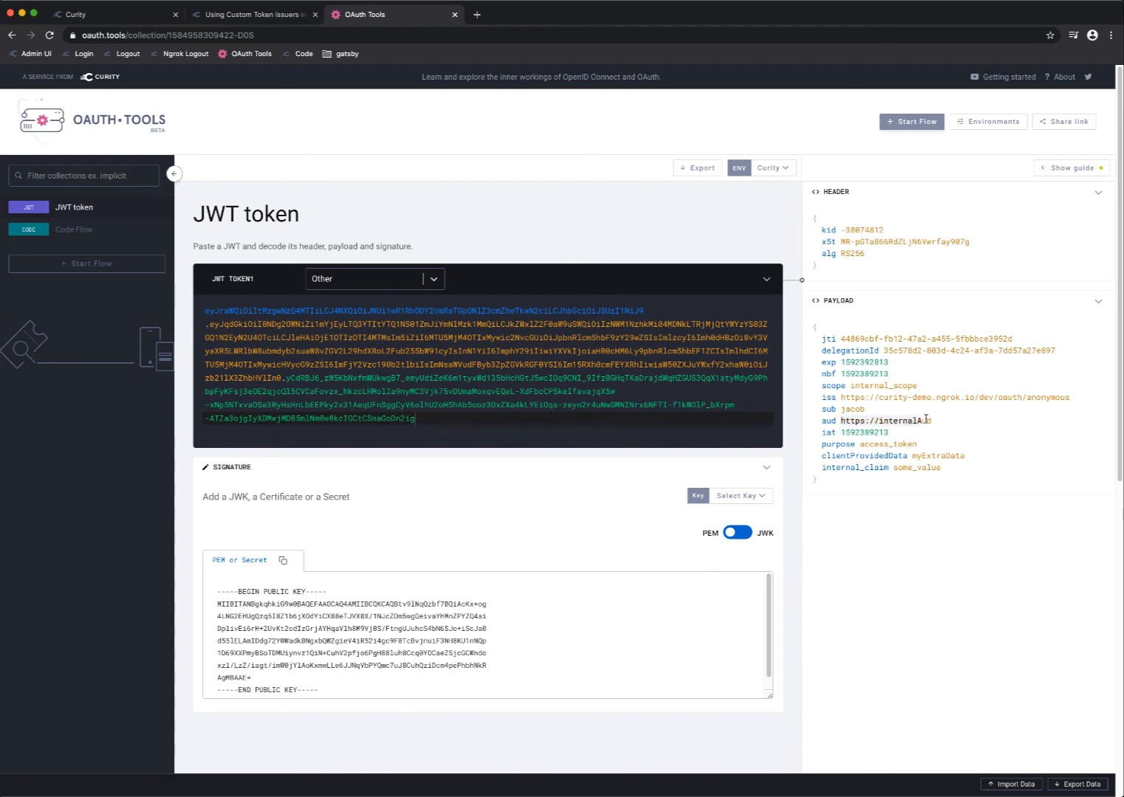
left_click(930, 420)
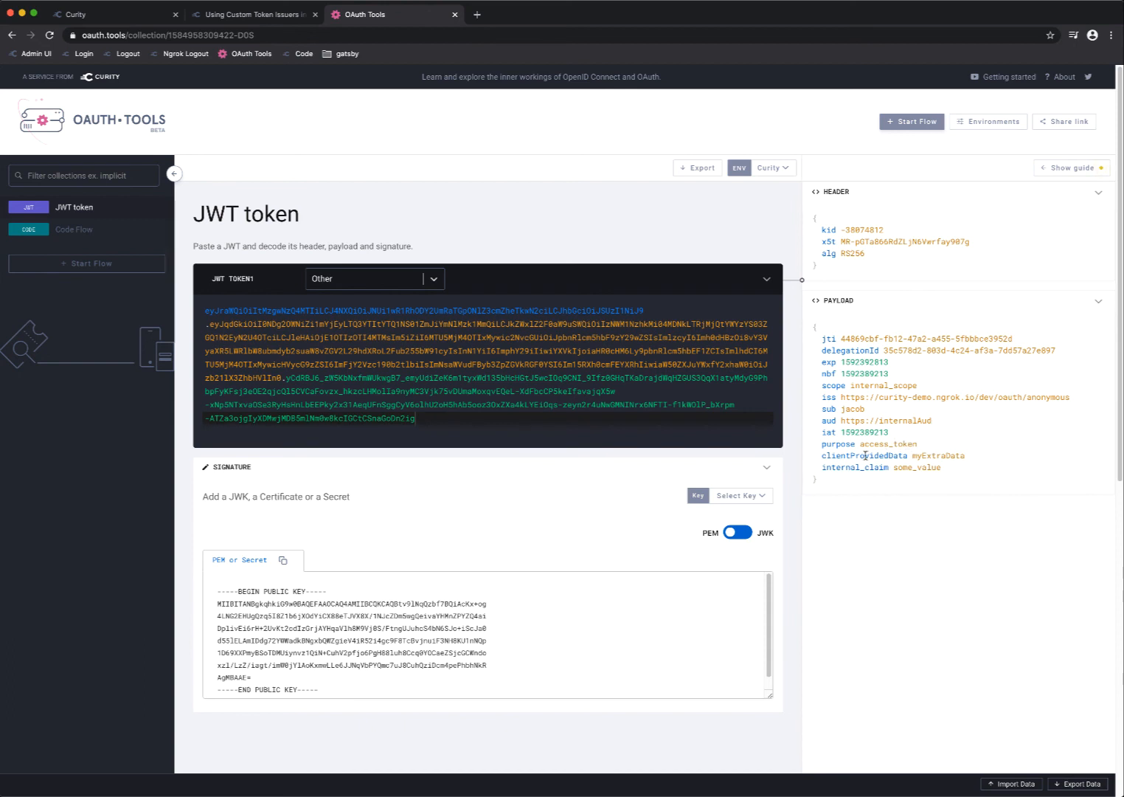
left_click_drag(840, 455, 900, 456)
left_click(971, 461)
Open the Curity page on using custom token issuers and look over its video description
left_click(236, 15)
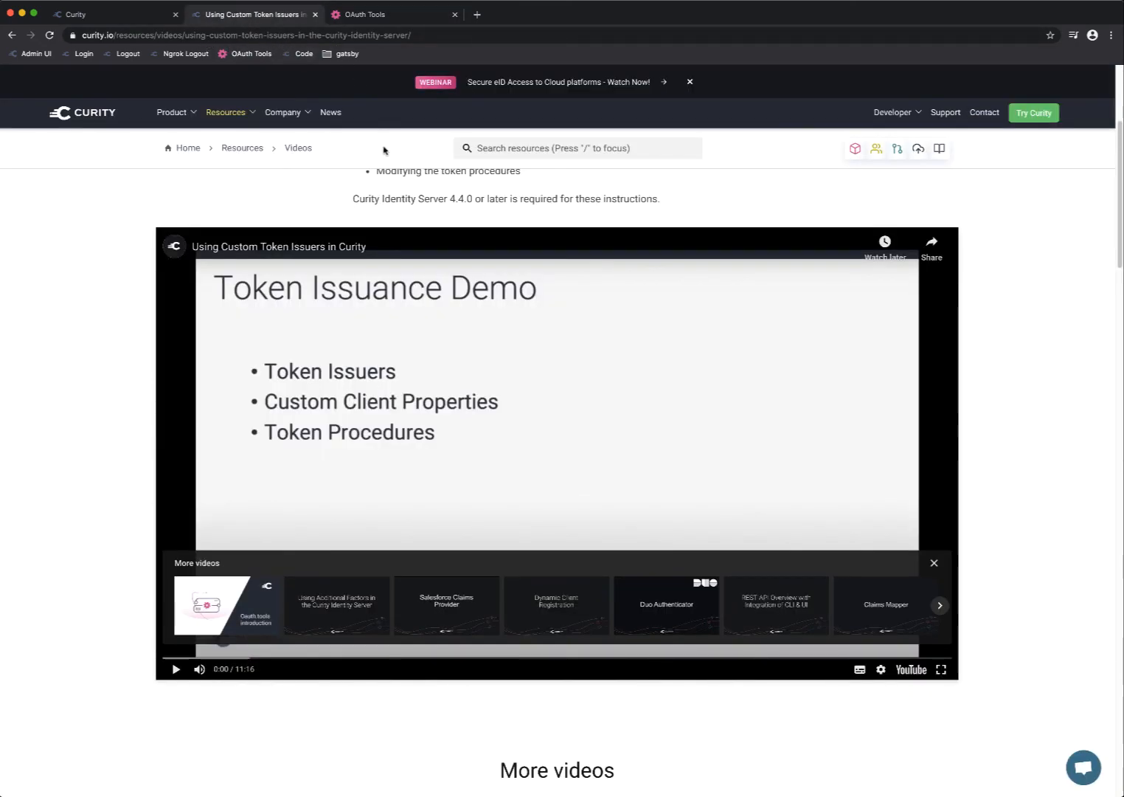
scroll(383, 149, "up", 2)
mouse_move(235, 111)
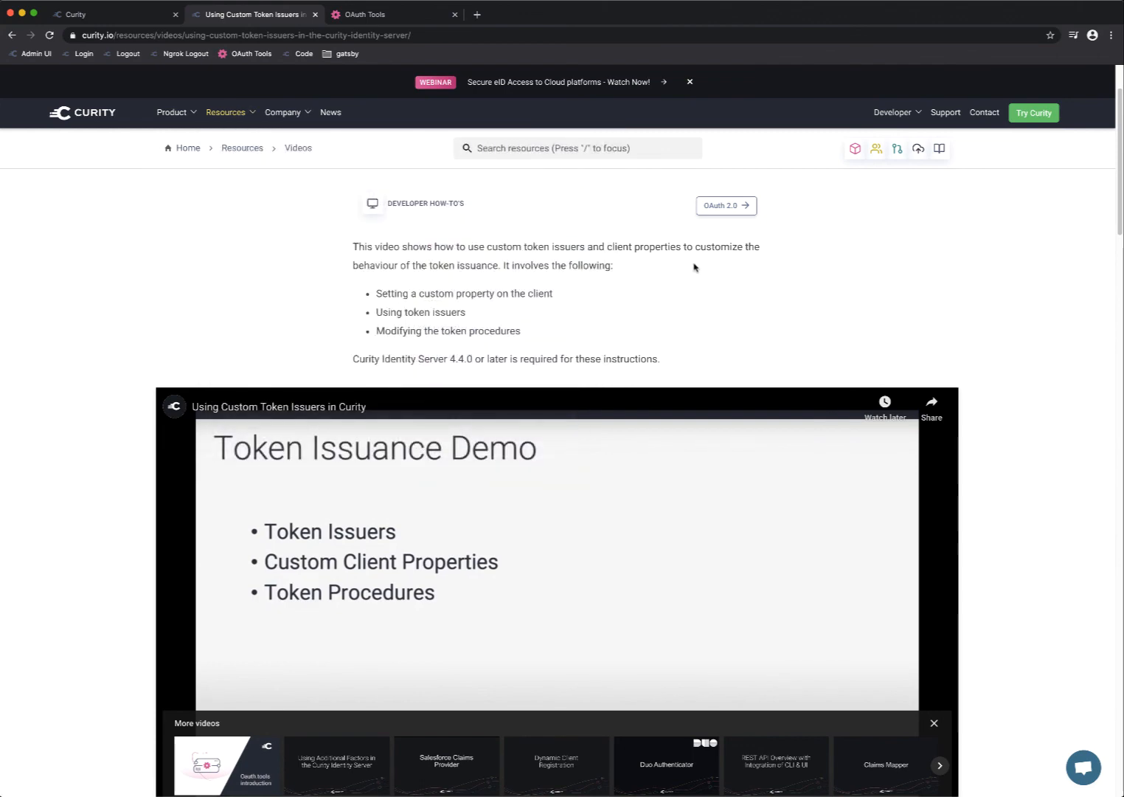
scroll(694, 267, "down", 1)
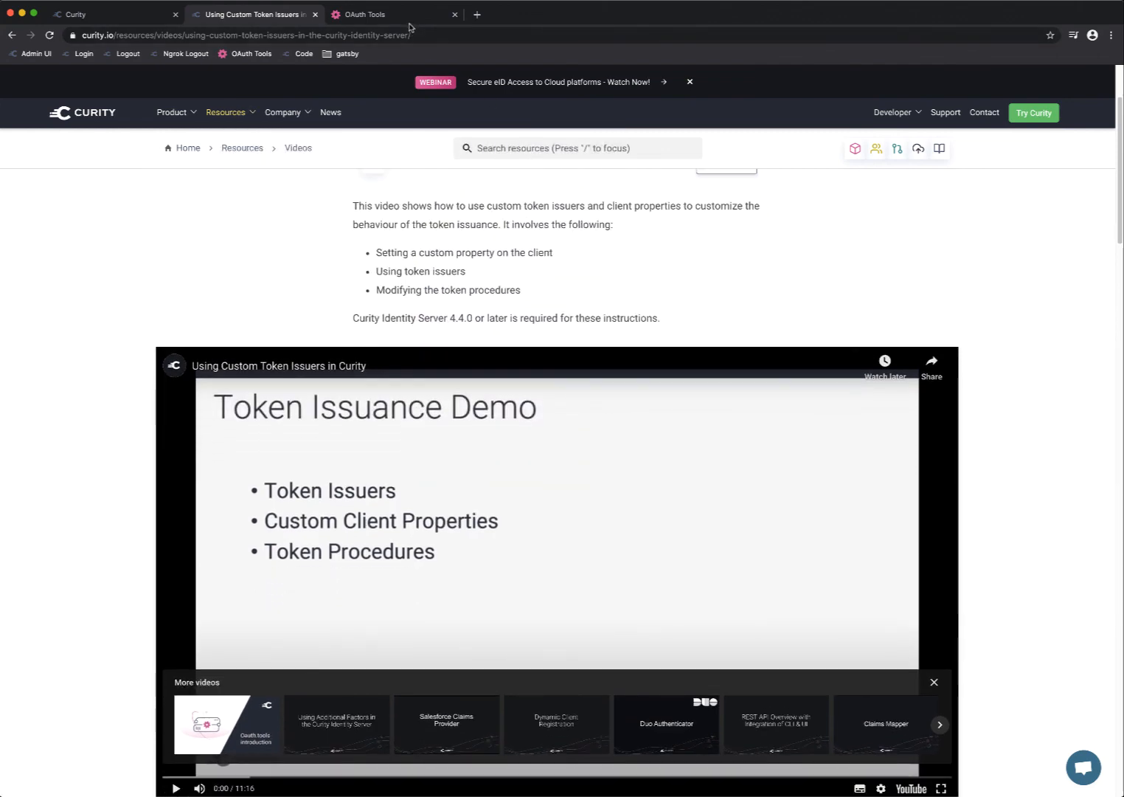